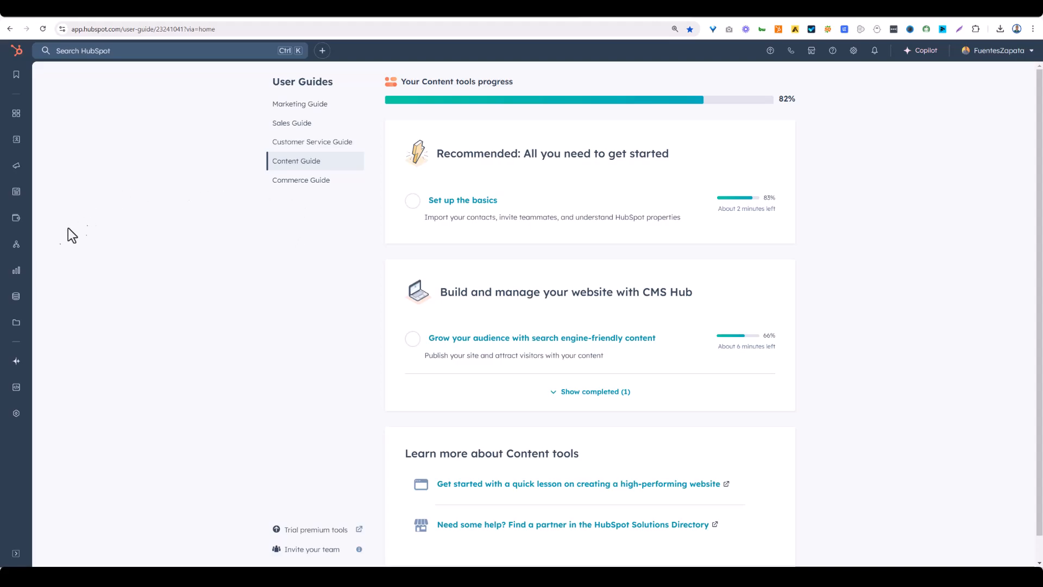
Open the Meetings Scheduler and filter the scheduling pages by owner to All users
mouse_move(15, 255)
mouse_move(15, 330)
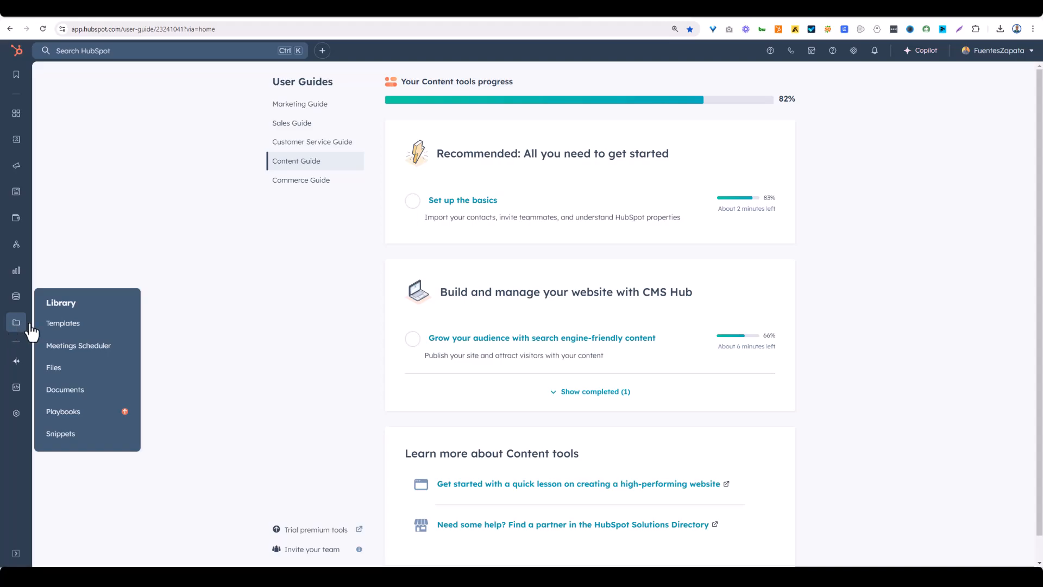
left_click(63, 346)
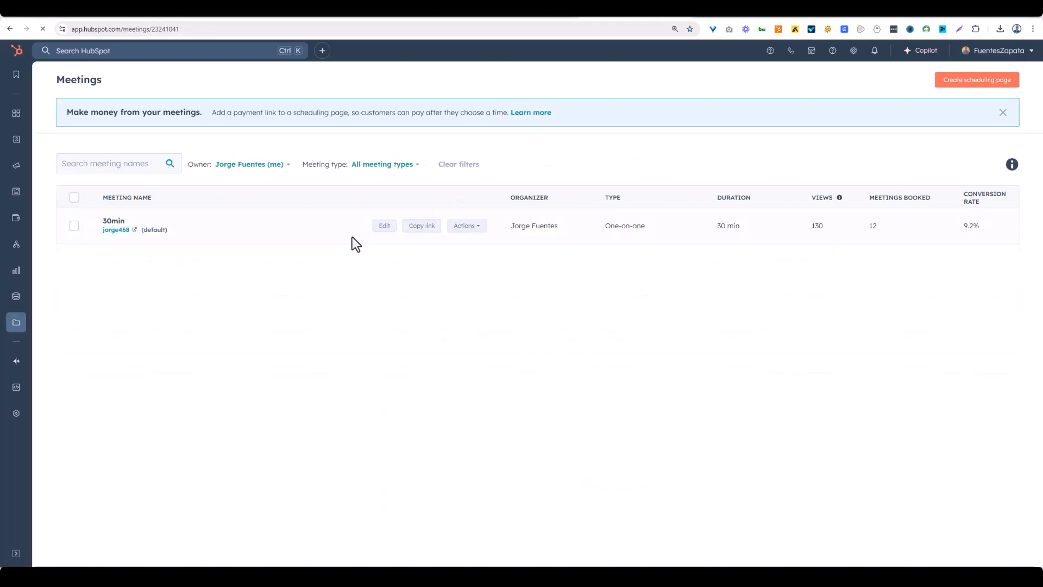
left_click(259, 166)
left_click(232, 238)
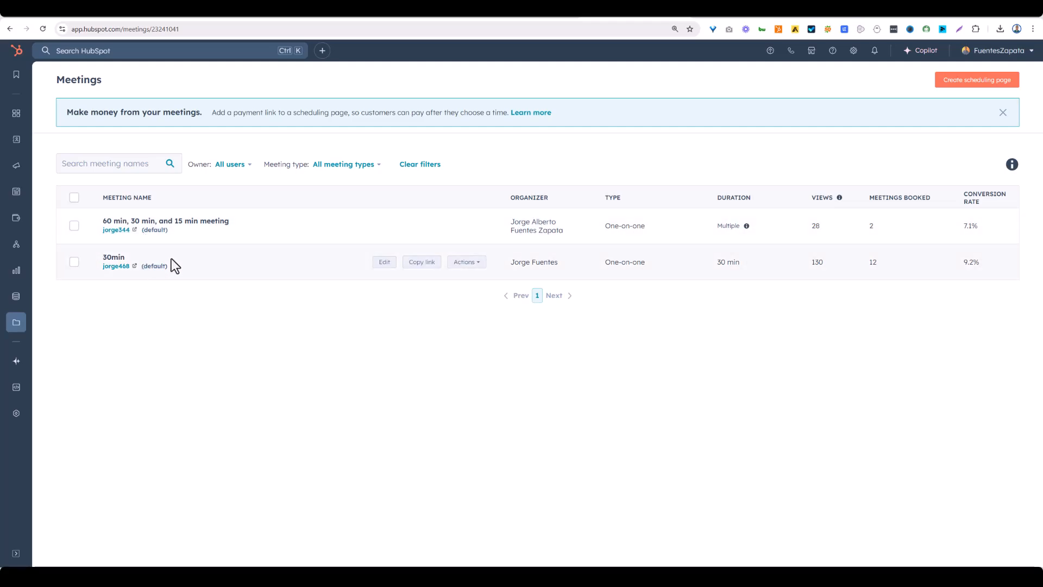
Review the 30min meeting's overview, automation, scheduling and booking form settings, and return to the meetings list
left_click(383, 265)
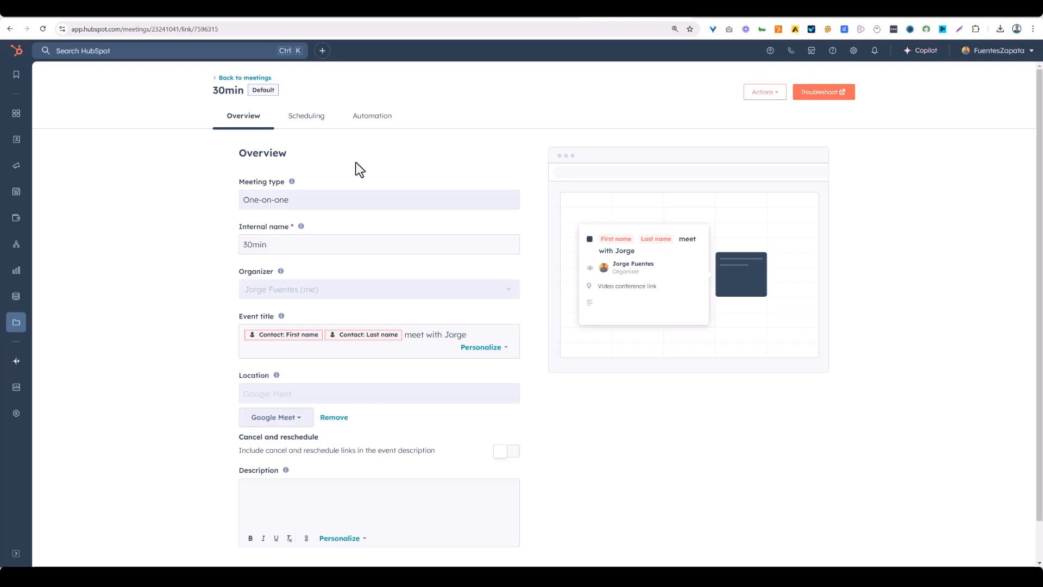
left_click(367, 129)
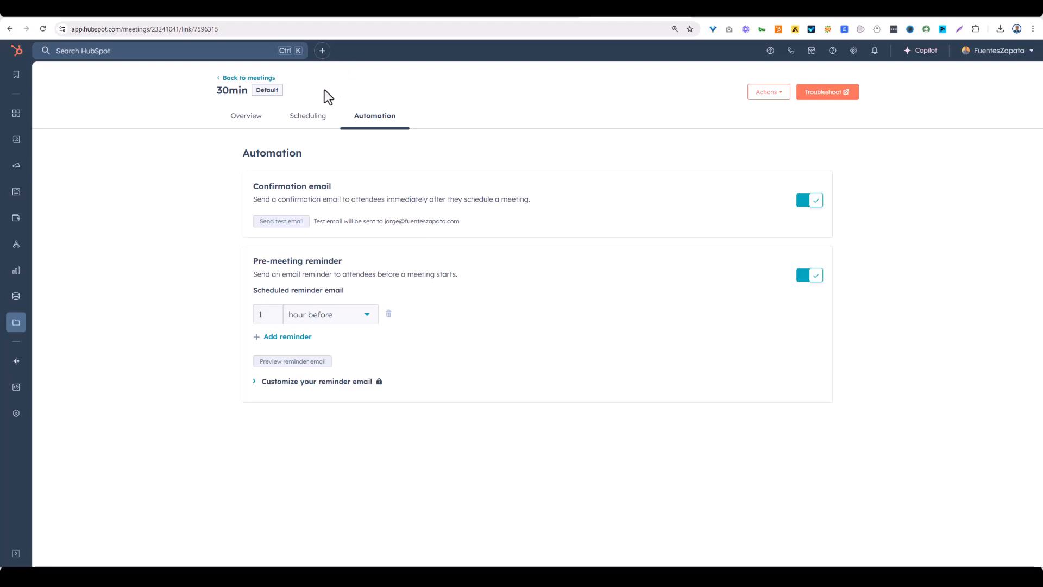
left_click(310, 117)
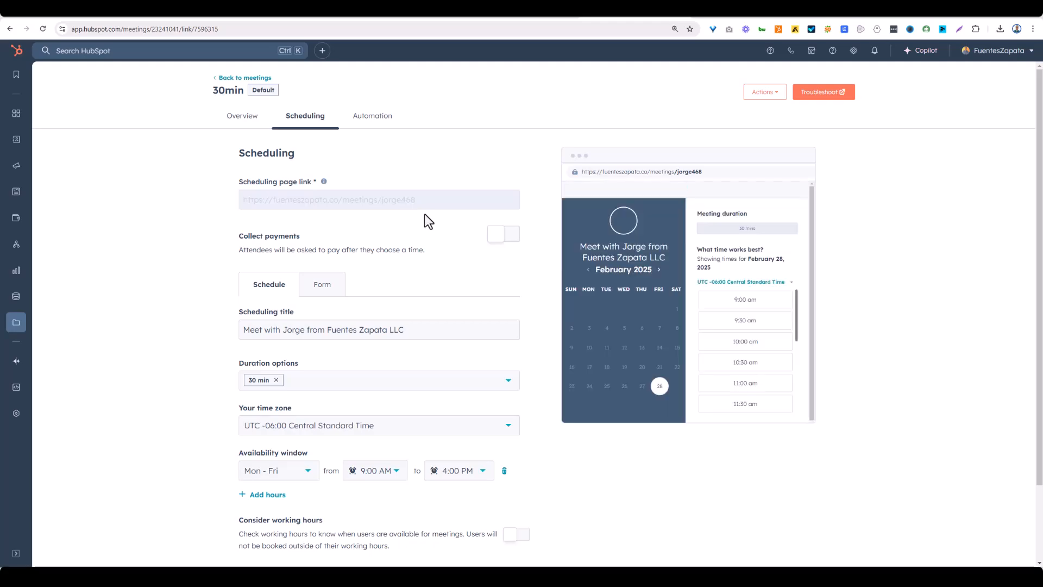
scroll(426, 223, "down", 2)
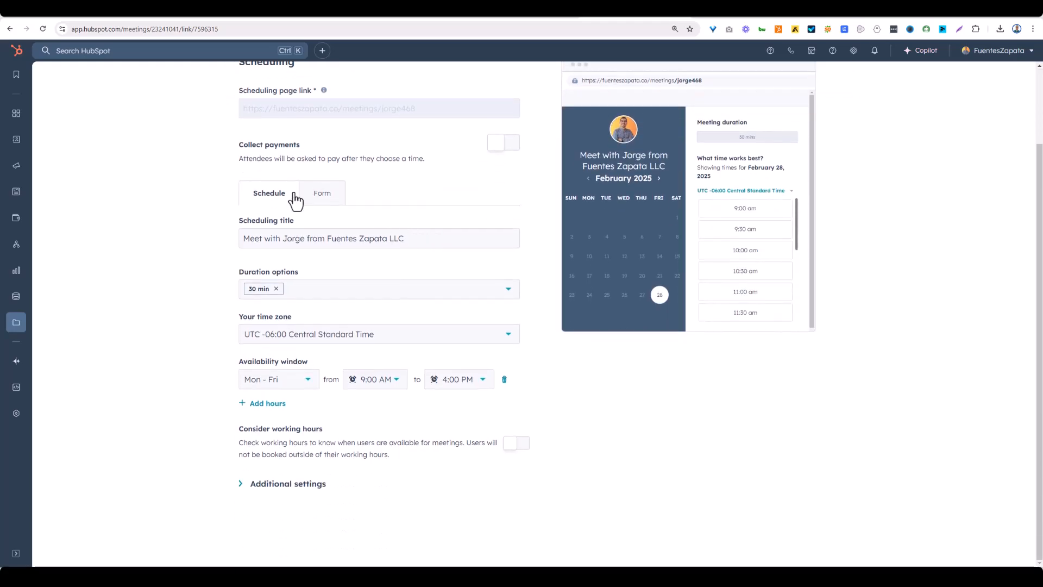
left_click(321, 197)
scroll(381, 239, "down", 3)
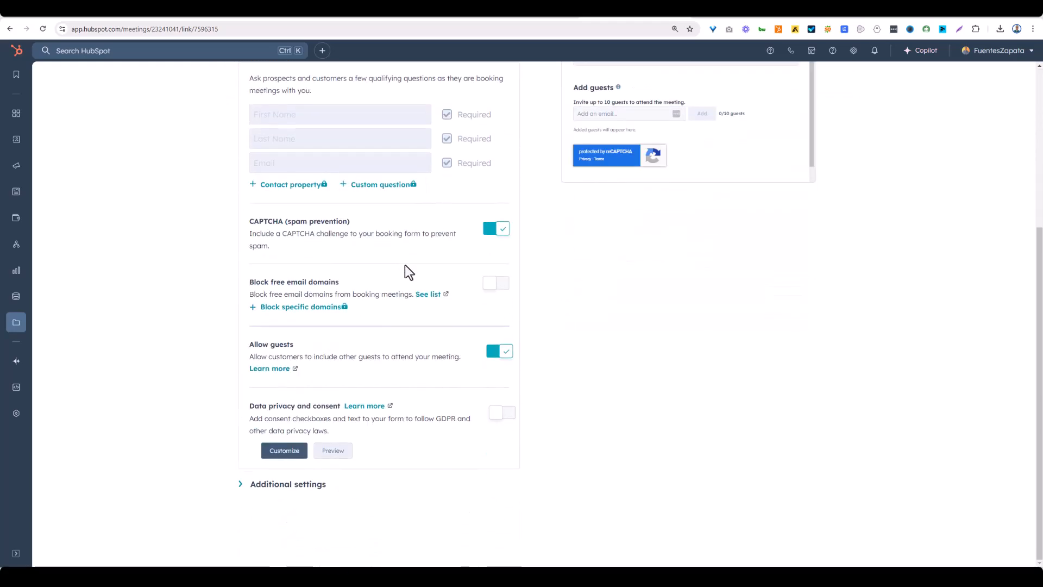
scroll(334, 478, "up", 5)
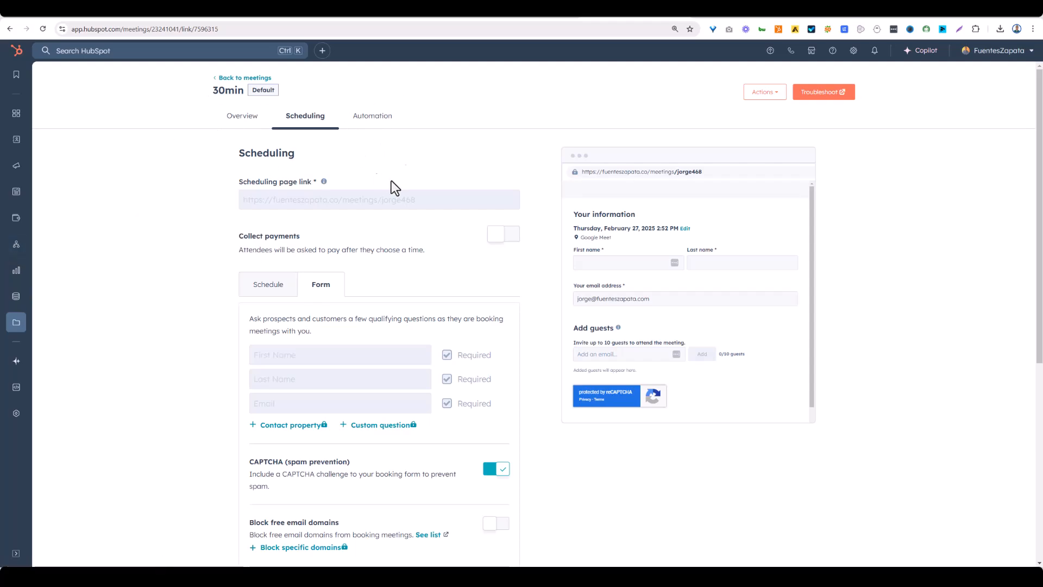
left_click(235, 79)
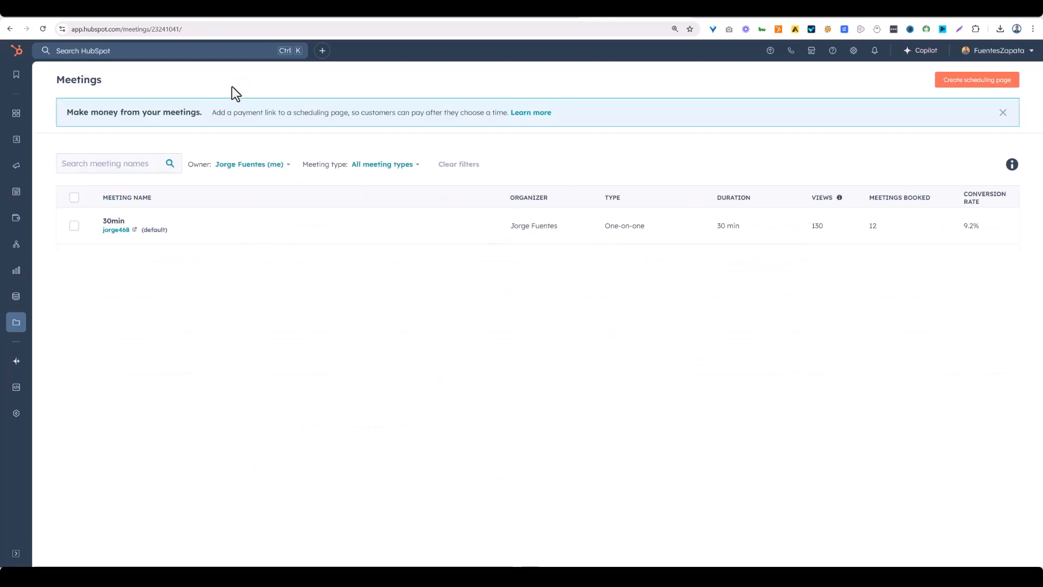
Switch to Zapier and create a new Zap
mouse_move(406, 215)
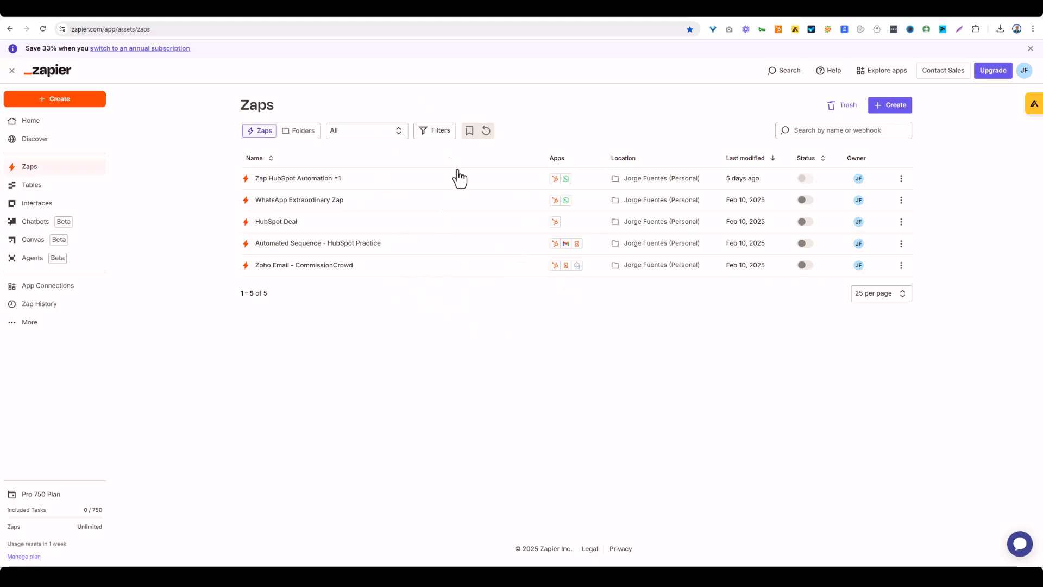
left_click(890, 113)
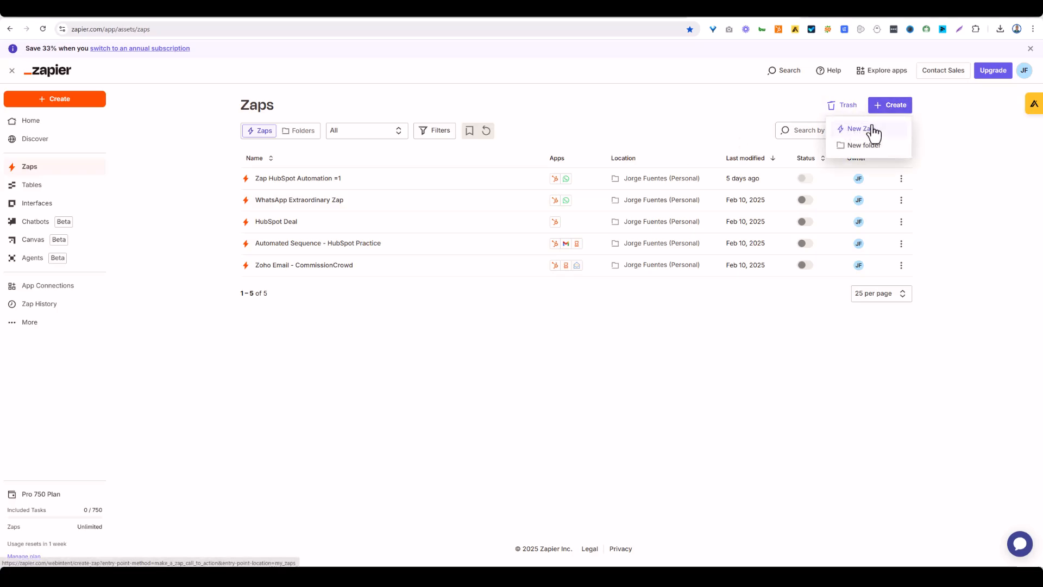
left_click(207, 518)
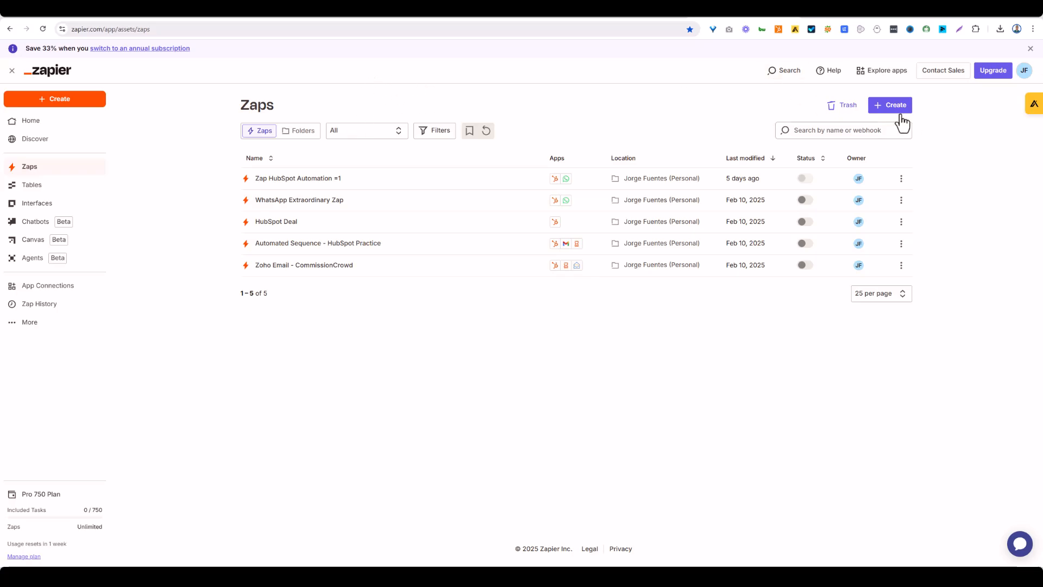
left_click(889, 110)
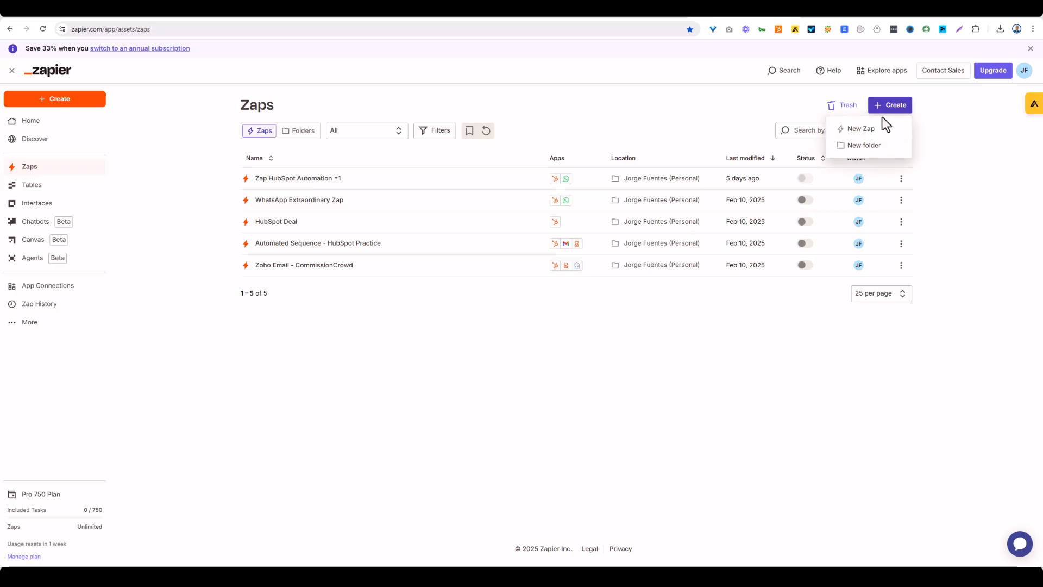
left_click(872, 131)
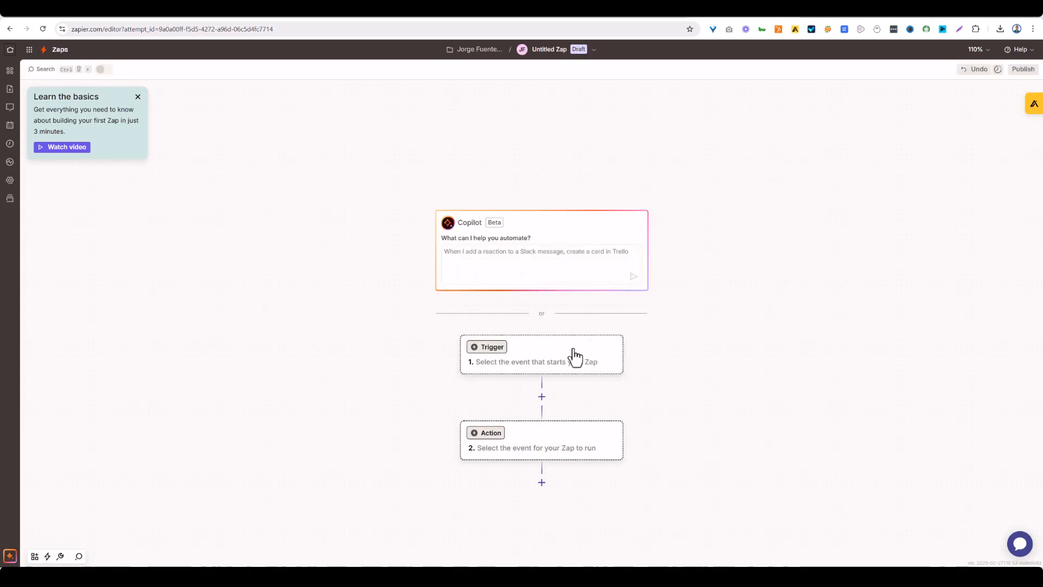
Rename the Zap as "HubSpot Deal Creation upon Meeting Form Submission"
left_click(554, 50)
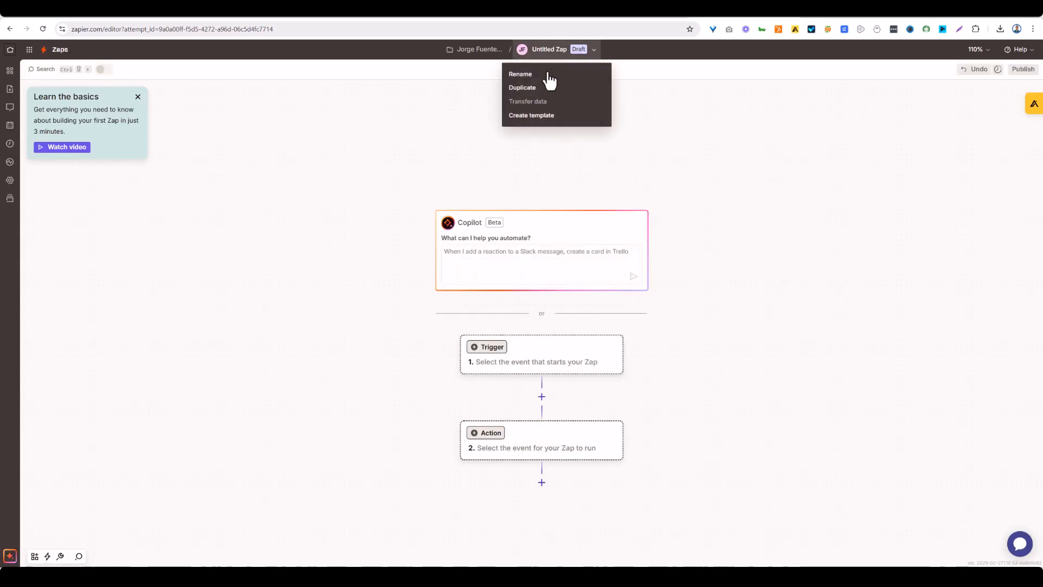
left_click(550, 68)
type("Hu")
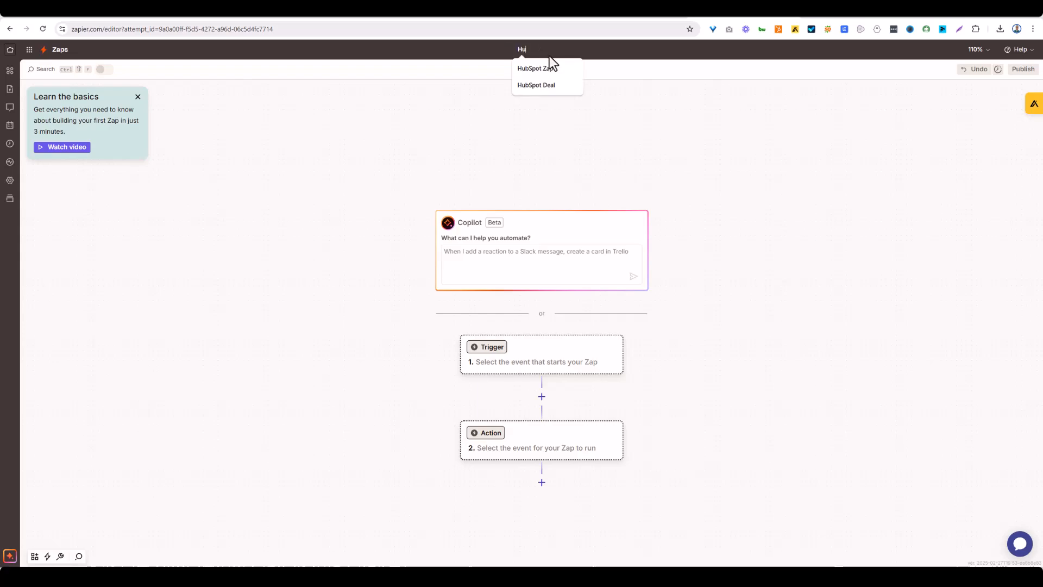
type("bSpot Deal Cre")
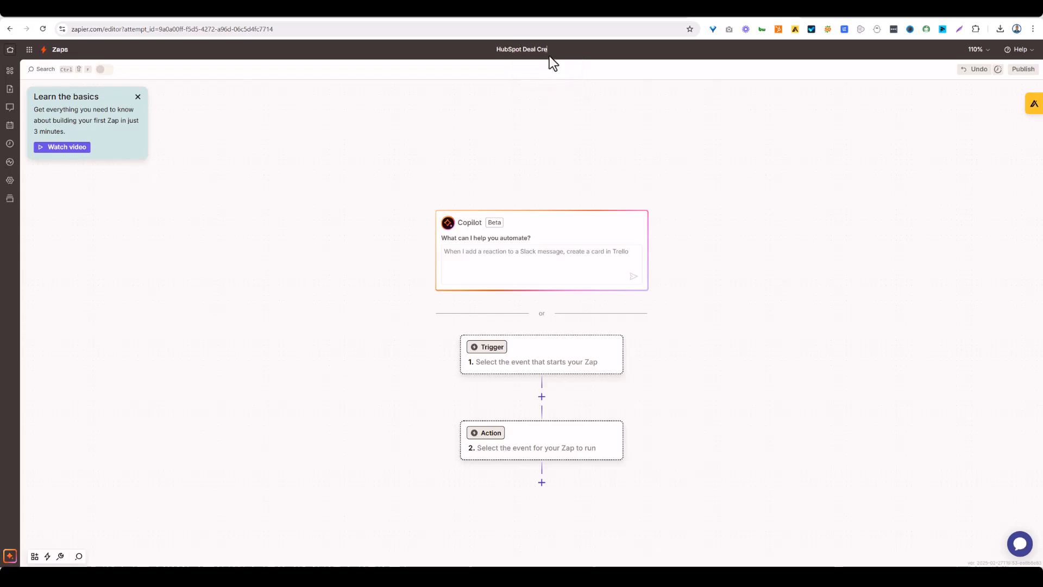
type("ation upon Meeting Form Submission")
key("Return")
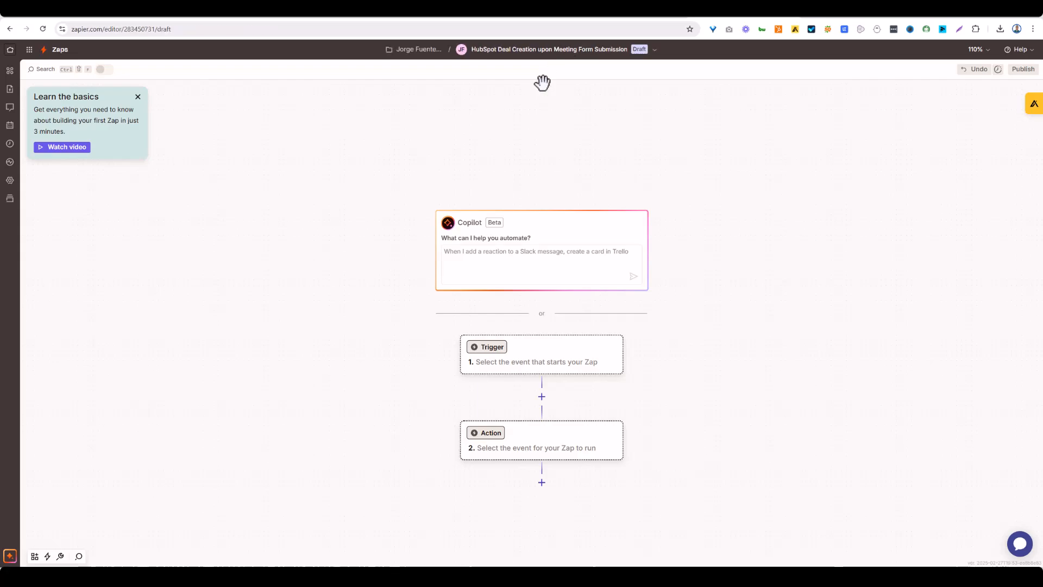
Set up the Zap's trigger with the HubSpot app and the New Form Submission event
left_click(507, 337)
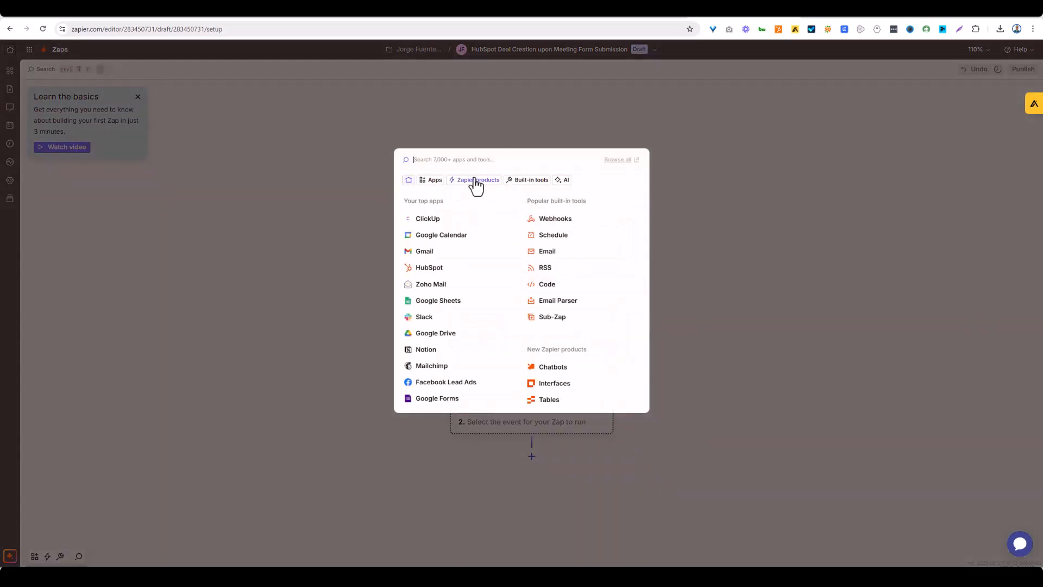
type("hubspot")
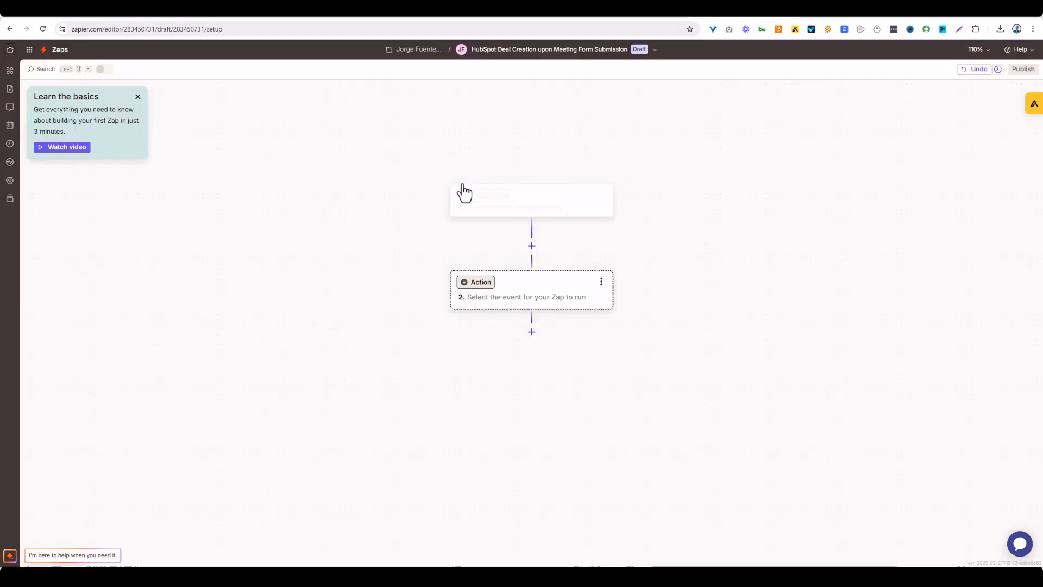
left_click(461, 185)
left_click(897, 198)
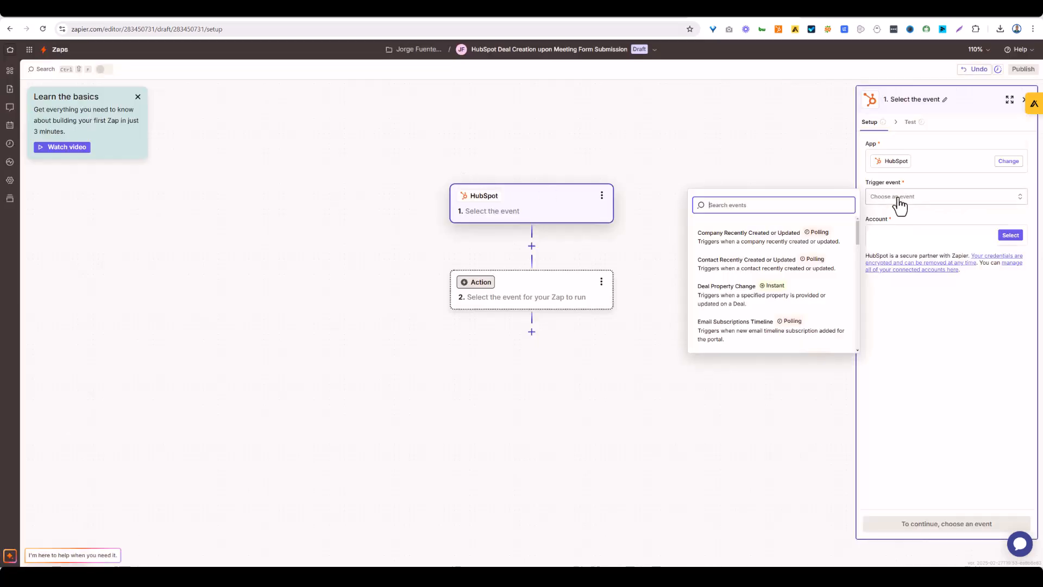
type("form")
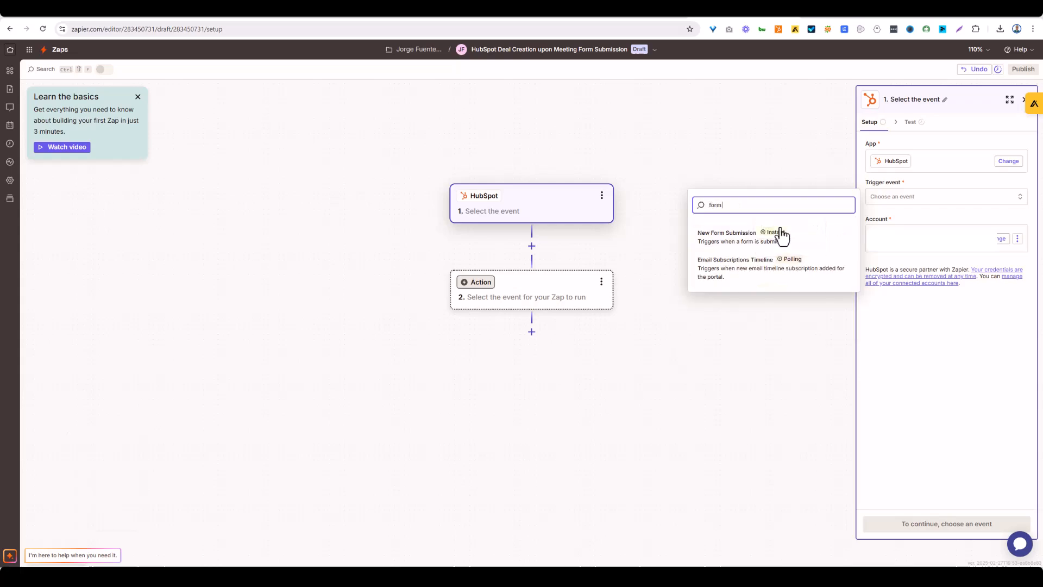
left_click(710, 239)
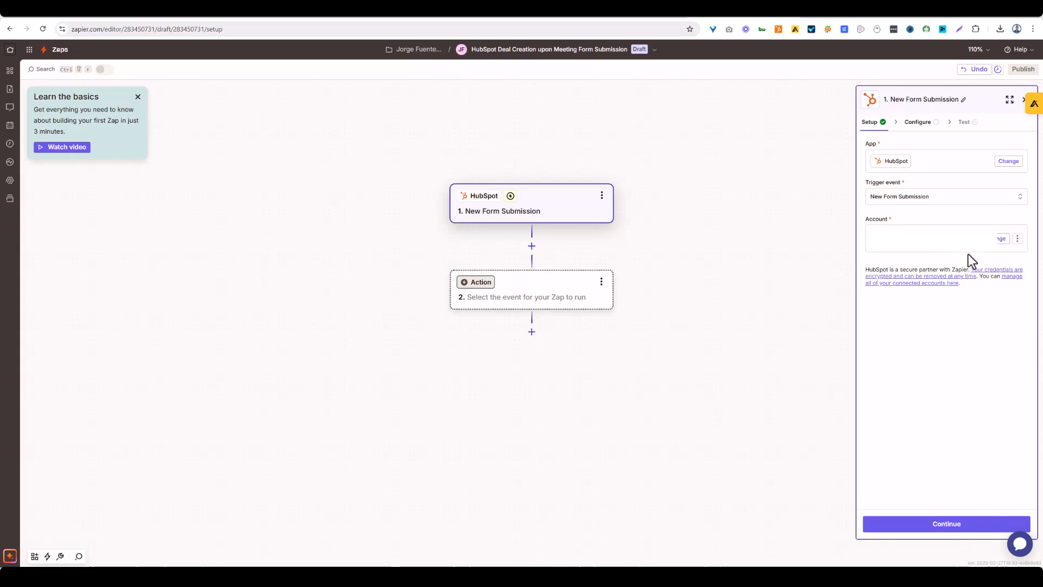
left_click(955, 523)
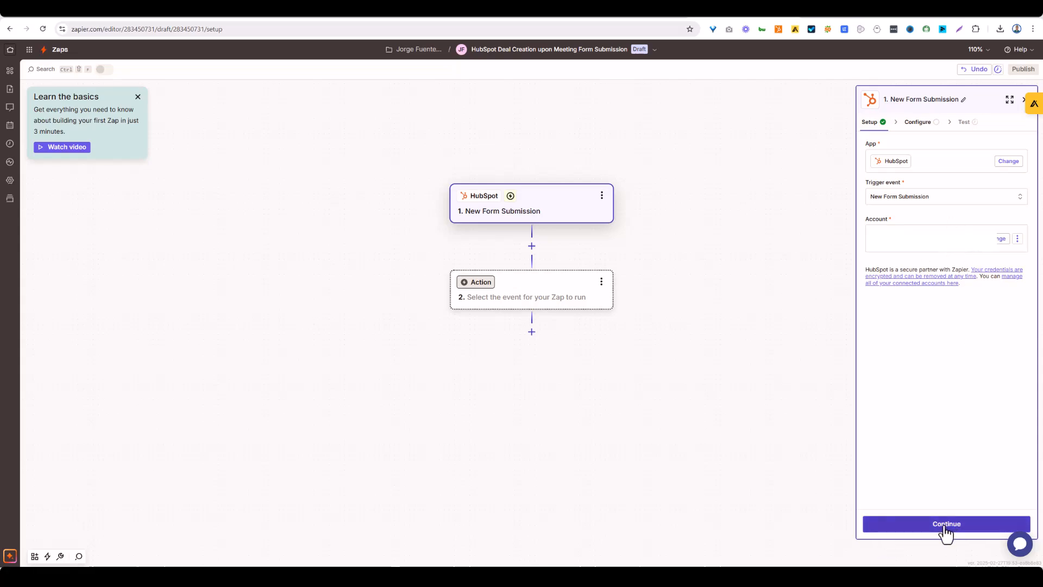
Set the trigger form to the 30min meeting's Meetings Link, test the trigger and continue with the Form A record
left_click(906, 159)
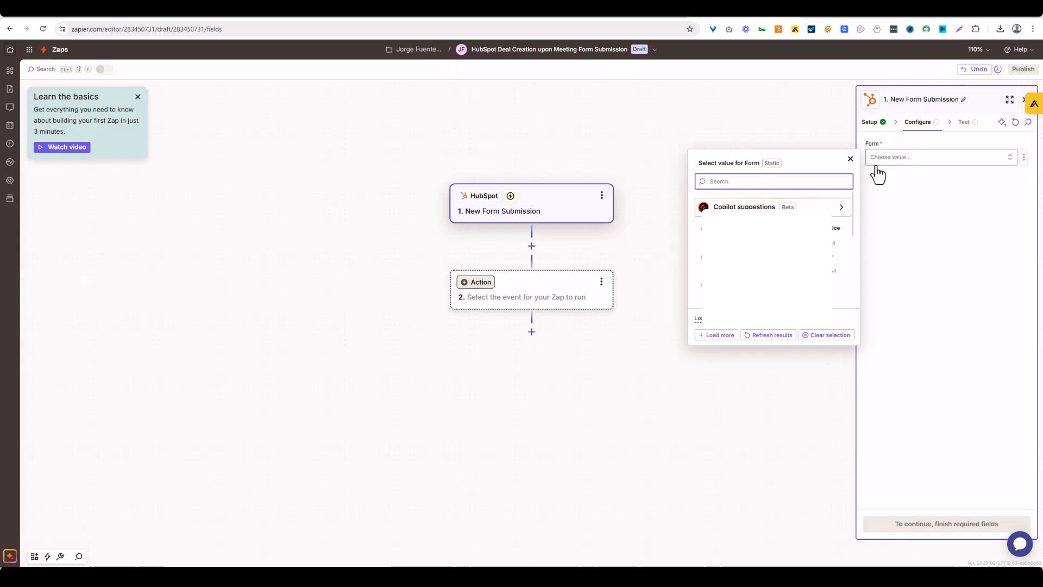
type("4")
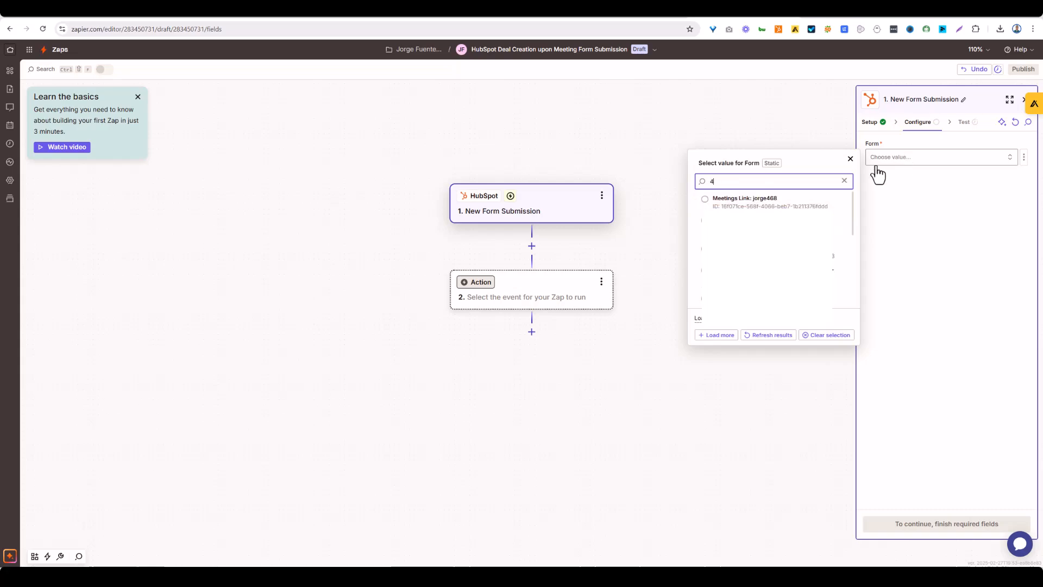
left_click(716, 201)
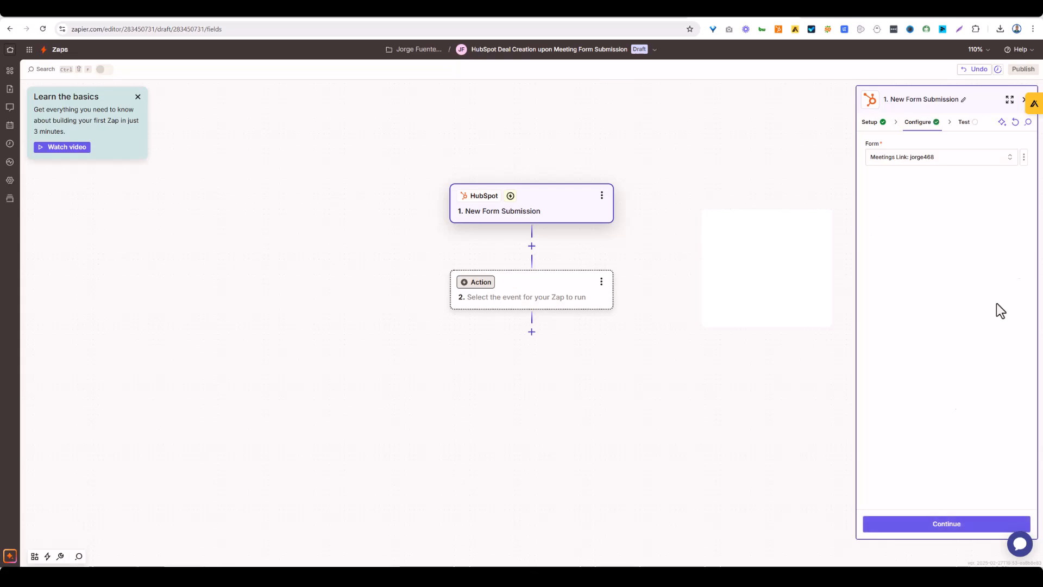
left_click(947, 524)
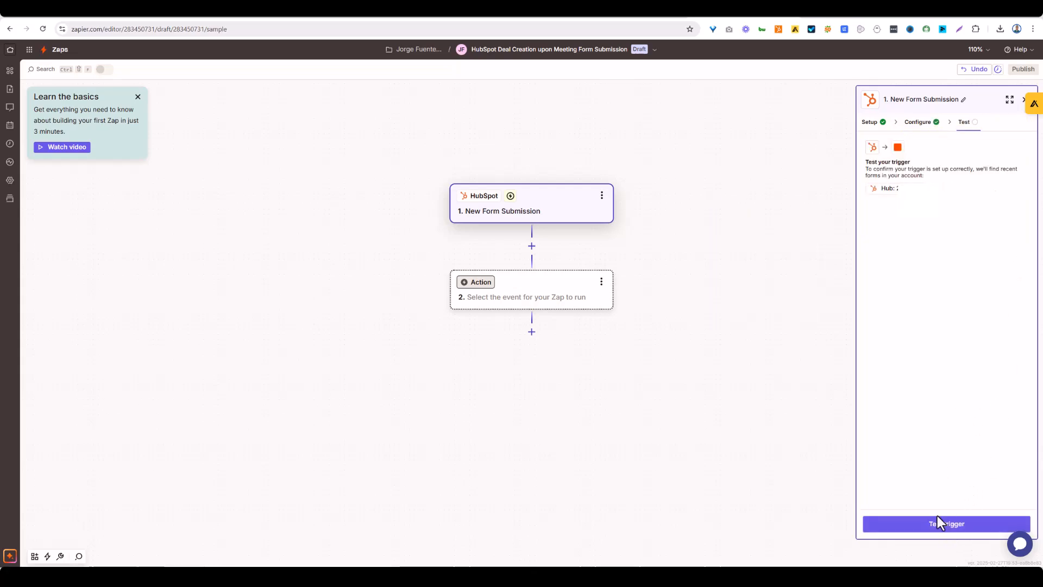
left_click(940, 517)
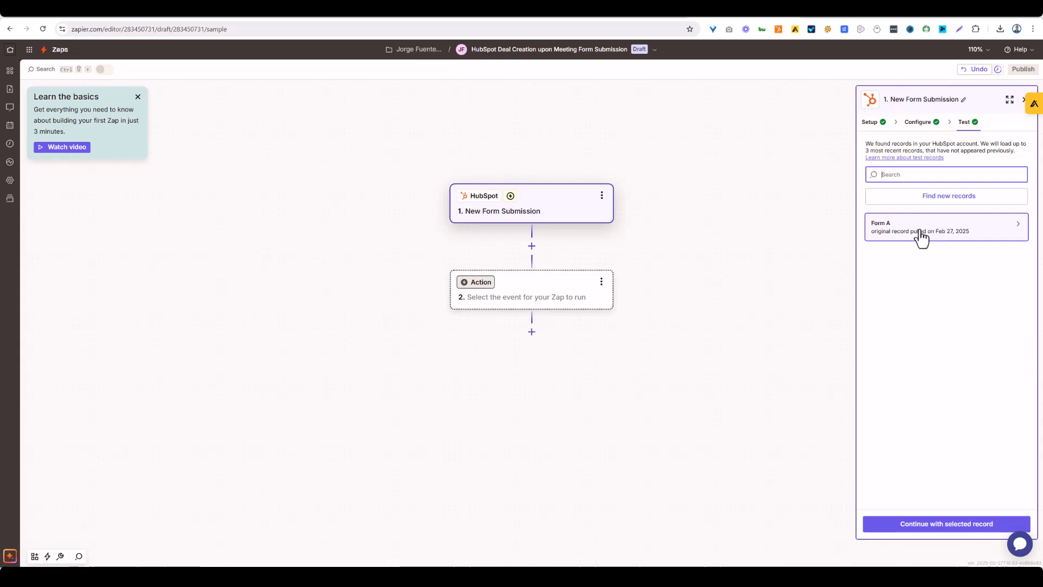
left_click(954, 525)
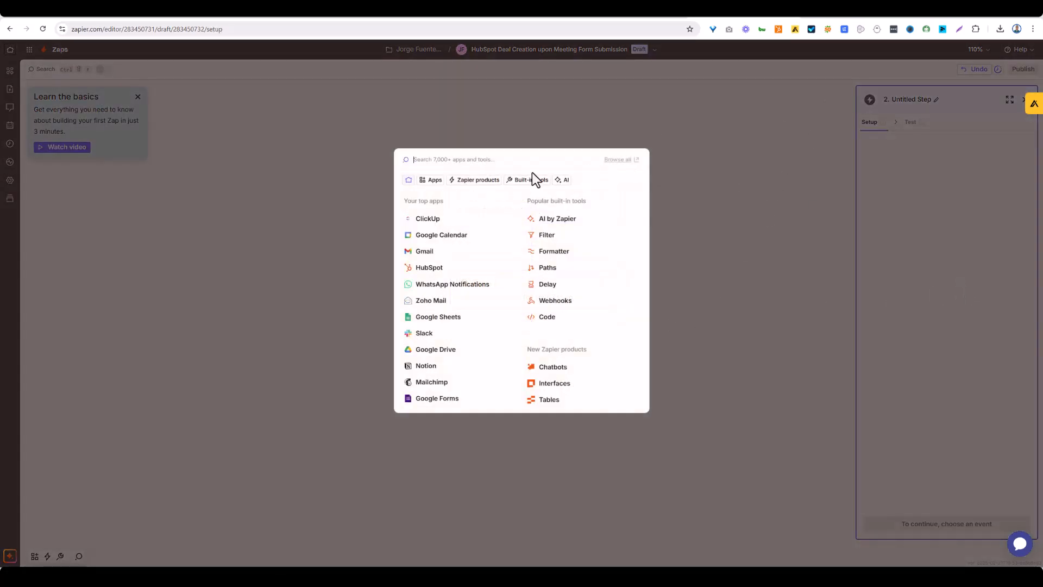
type("HubSpo")
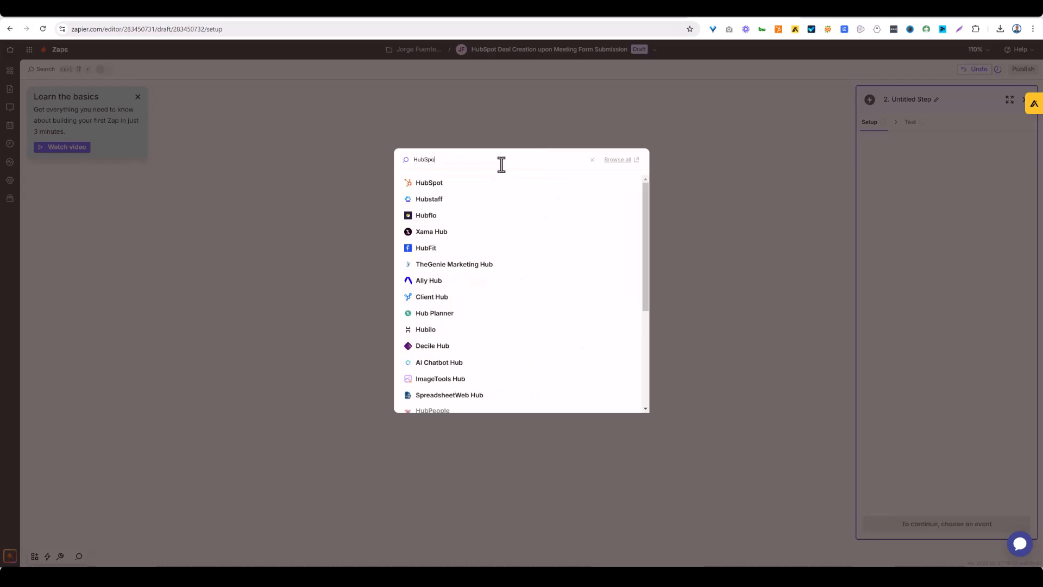
left_click(438, 189)
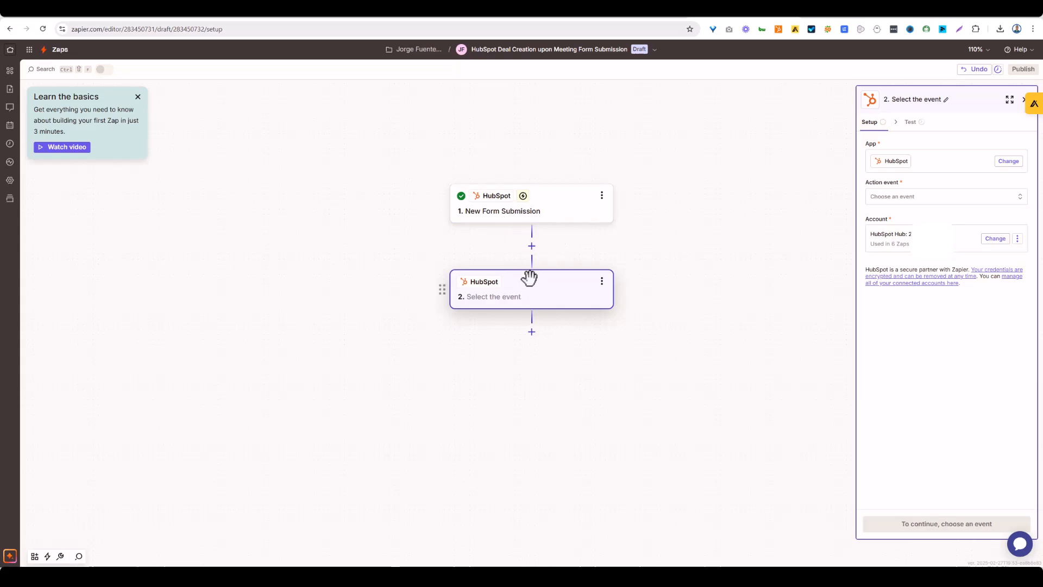
left_click(602, 281)
left_click(653, 365)
left_click(670, 371)
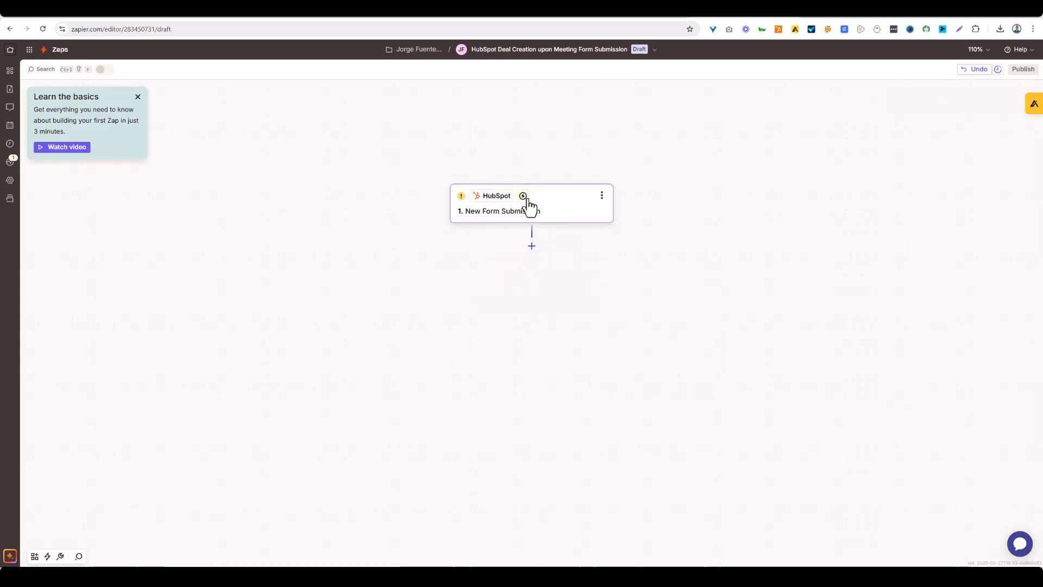
Add a HubSpot action as the second step of the Zap, after the New Form Submission trigger
left_click(532, 246)
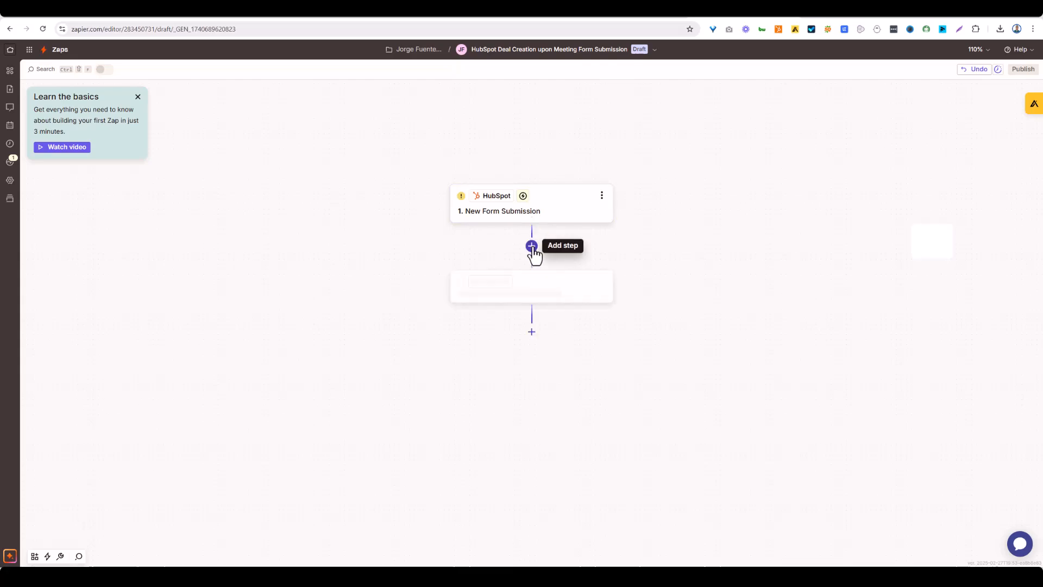
type("hubs")
left_click(458, 186)
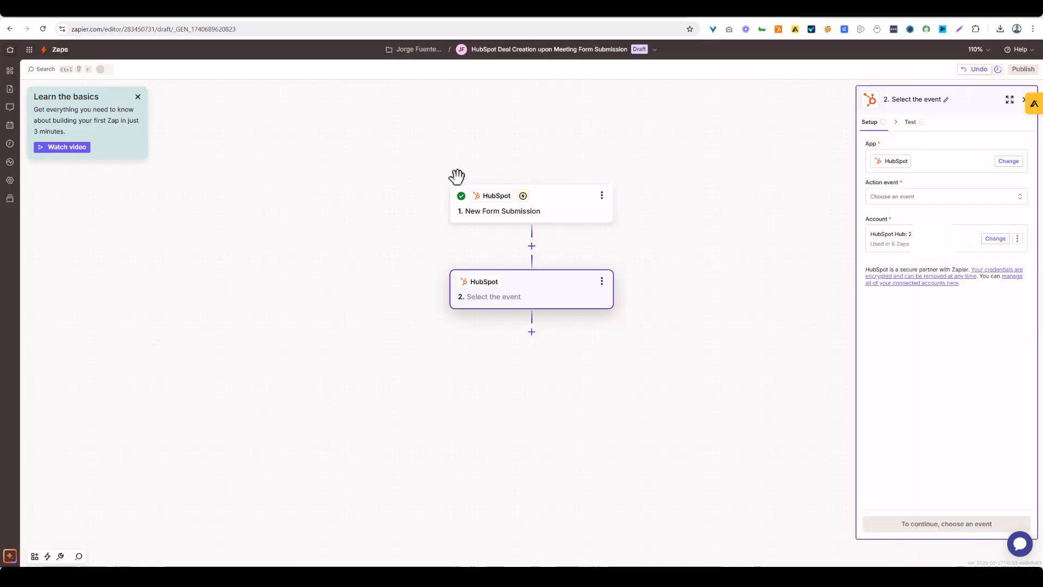
Set the HubSpot action's event to Create Deal and continue to its field configuration
left_click(900, 199)
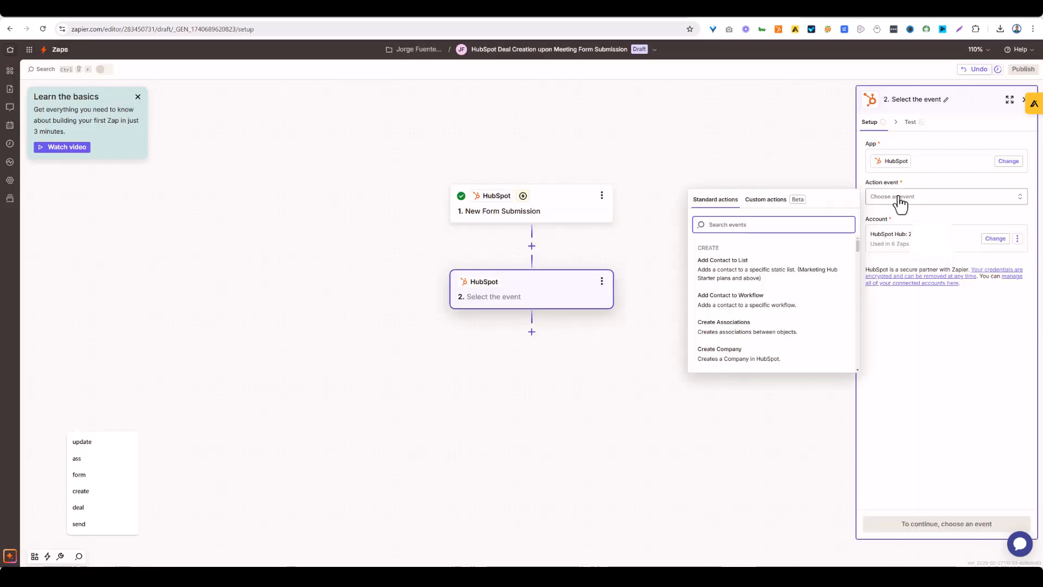
type("create")
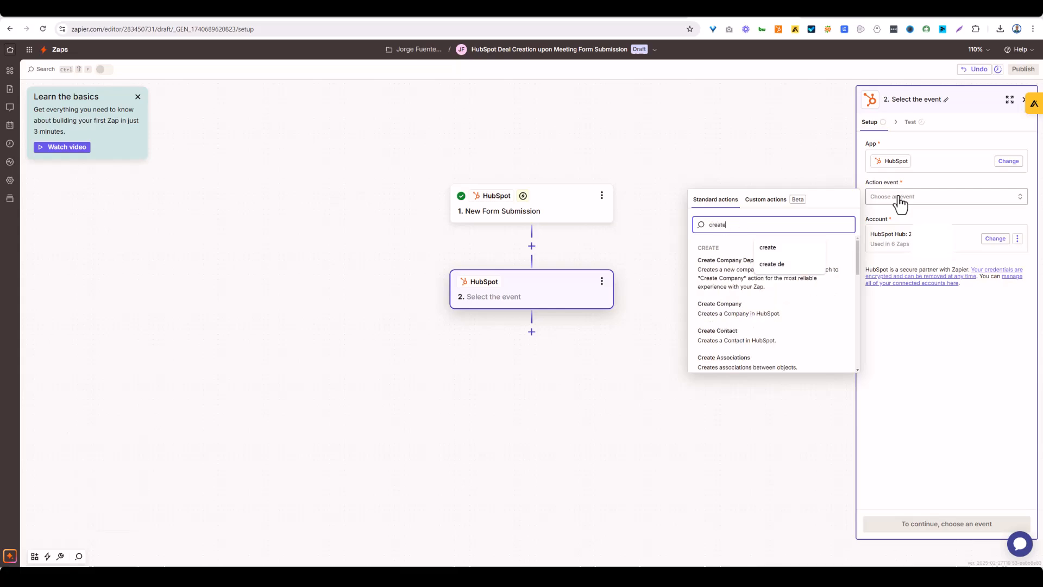
key("BackSpace")
key("BackSpace")
key("BackSpace")
key("BackSpace")
type("deal")
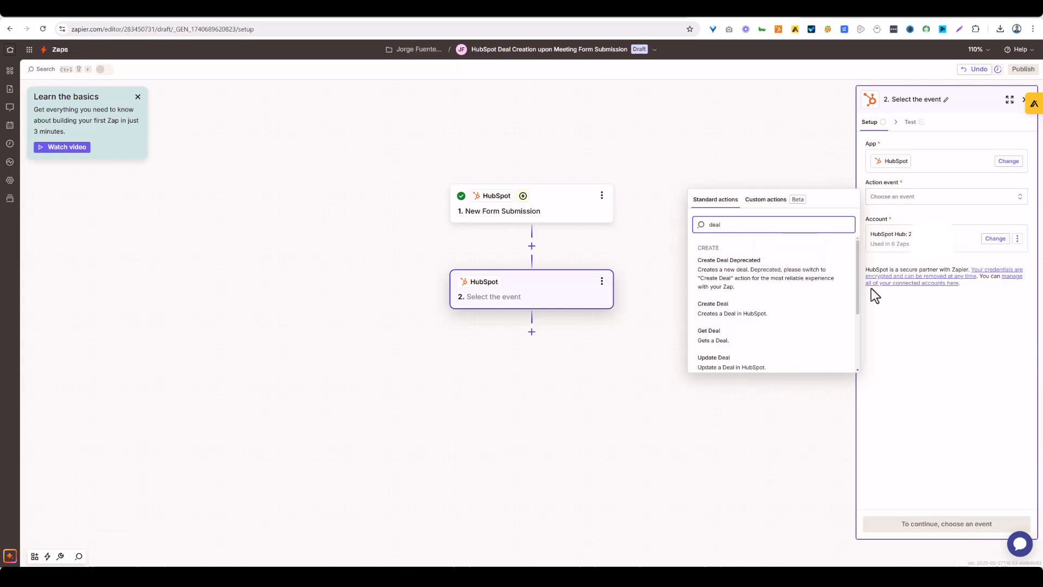
scroll(743, 303, "down", 1)
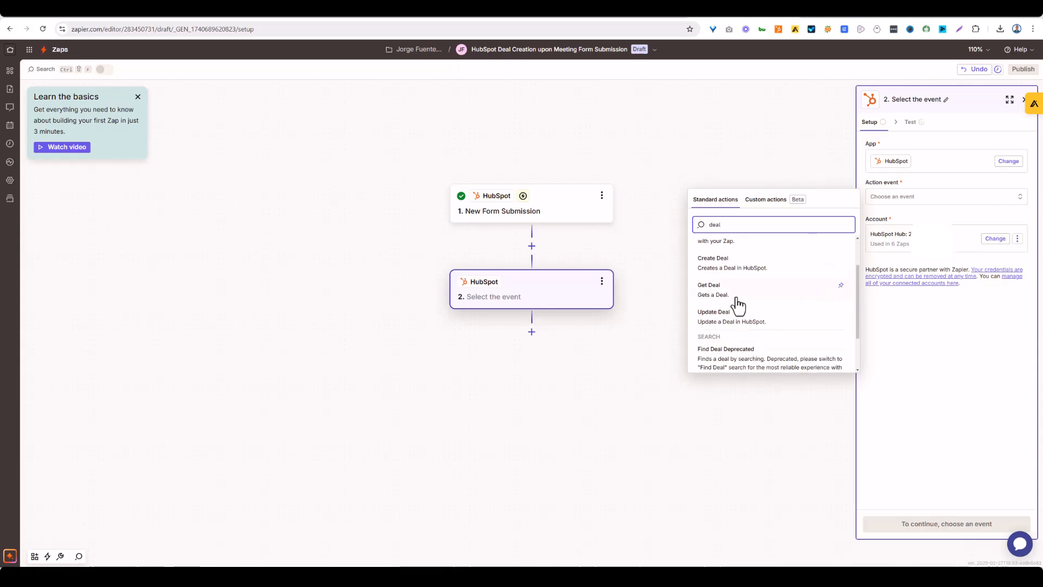
left_click(733, 277)
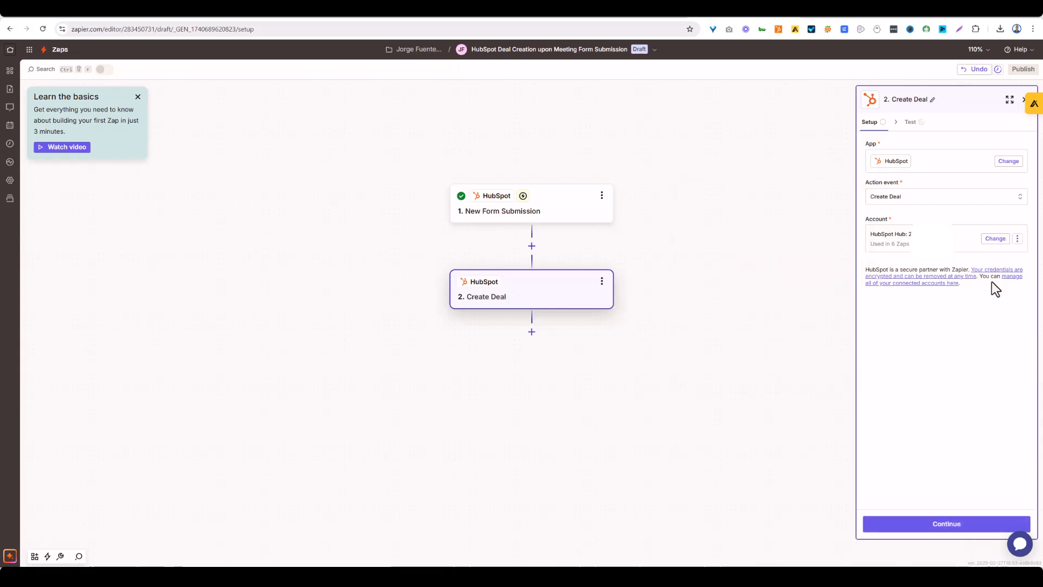
left_click(953, 528)
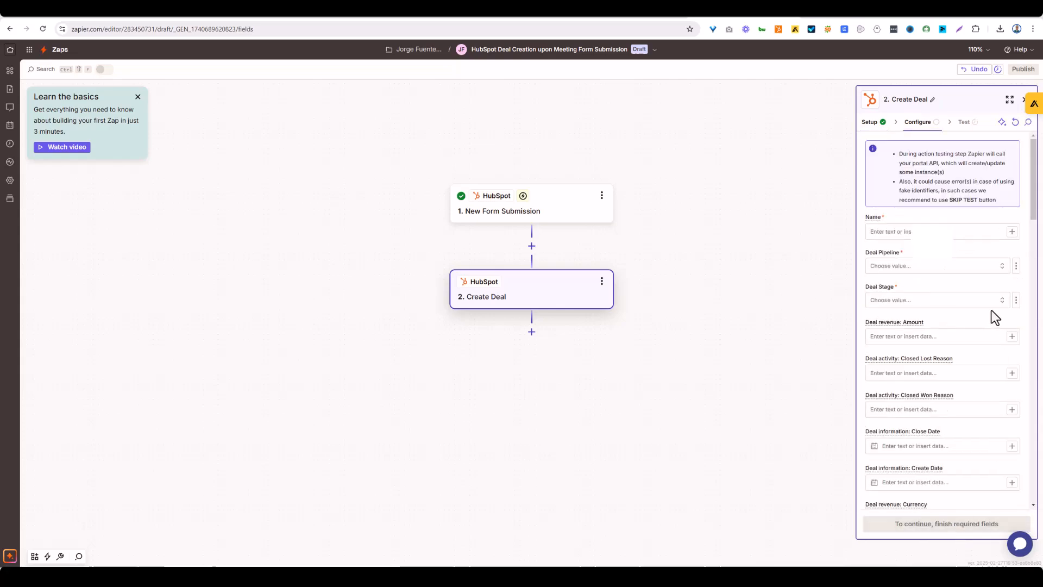
Build the deal name from the form submission's First Name and Last Name fields followed by "- New Deal"
left_click(893, 232)
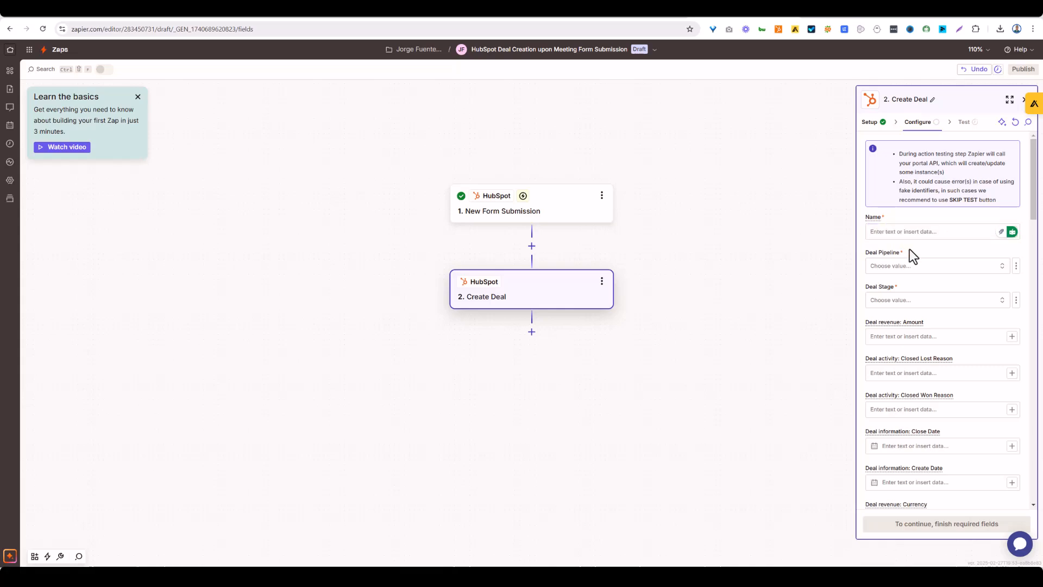
left_click(910, 232)
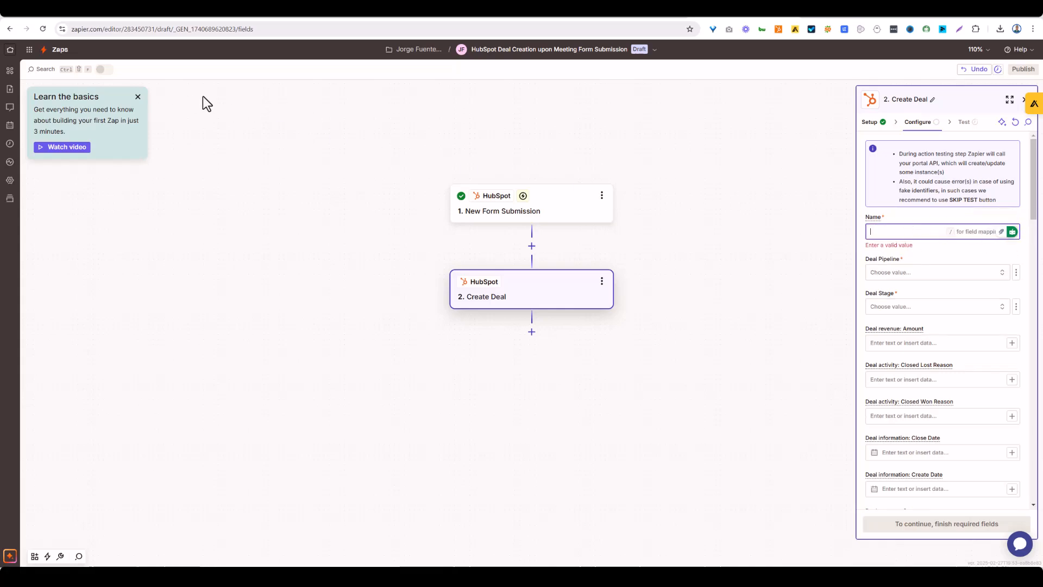
left_click(251, 100)
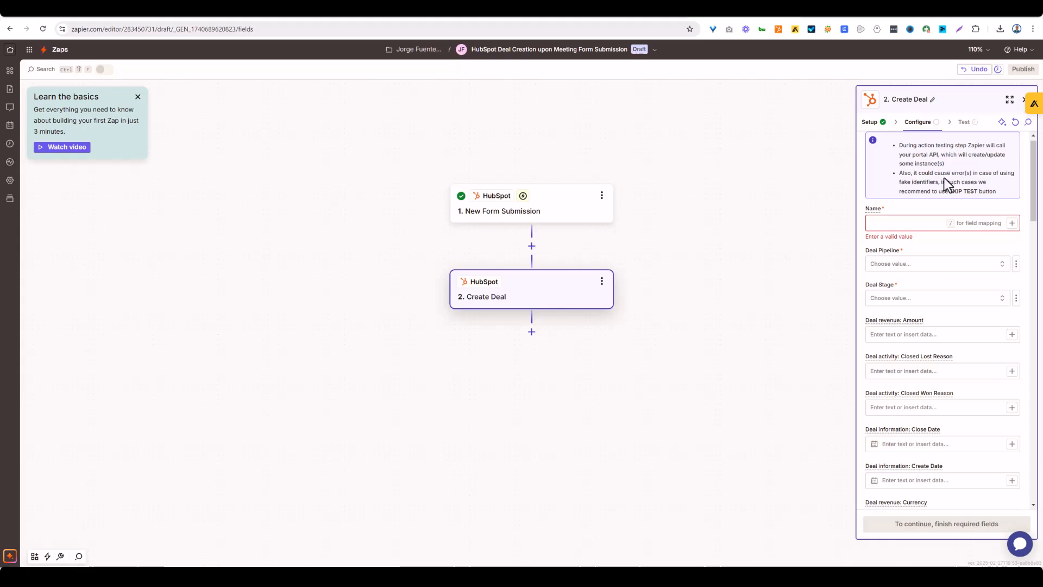
left_click(900, 222)
left_click(900, 222)
left_click(1011, 225)
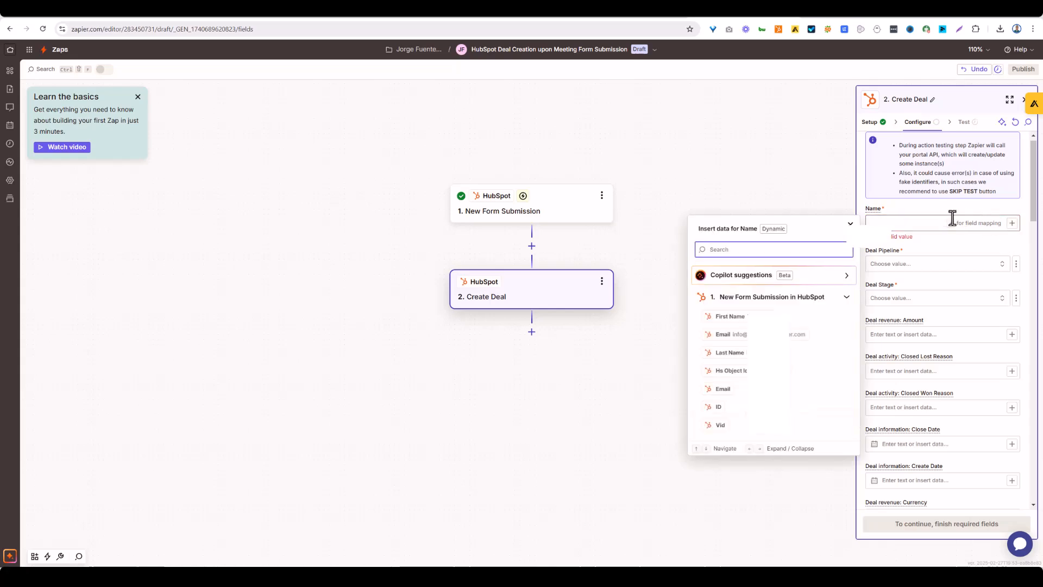
left_click(727, 324)
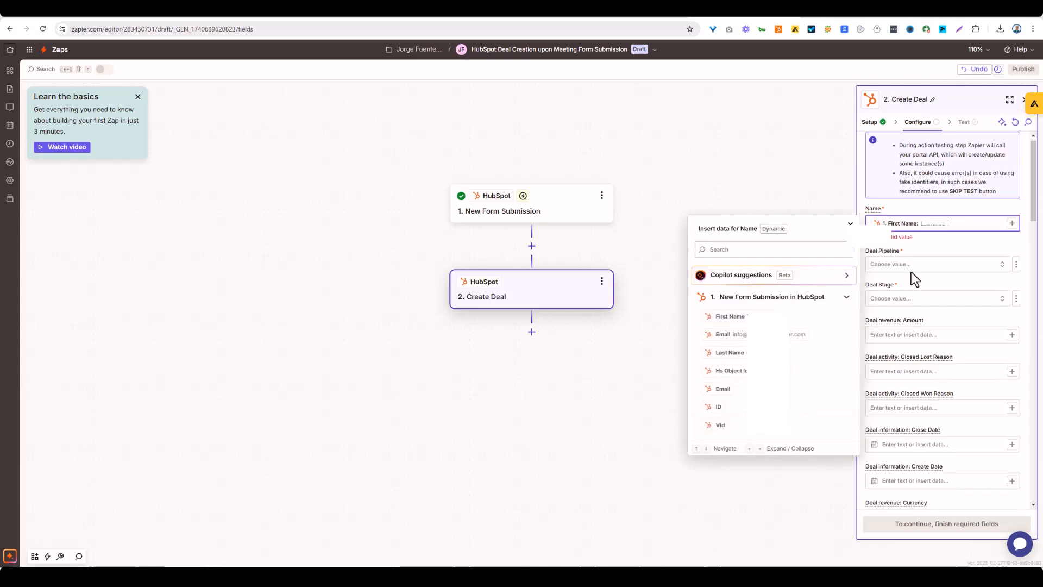
left_click(741, 357)
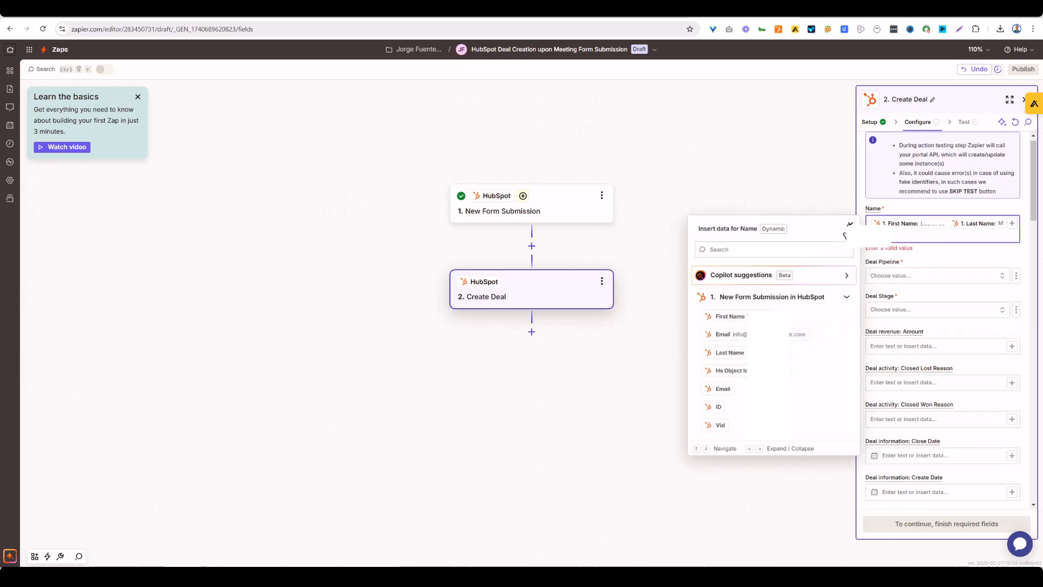
left_click(849, 225)
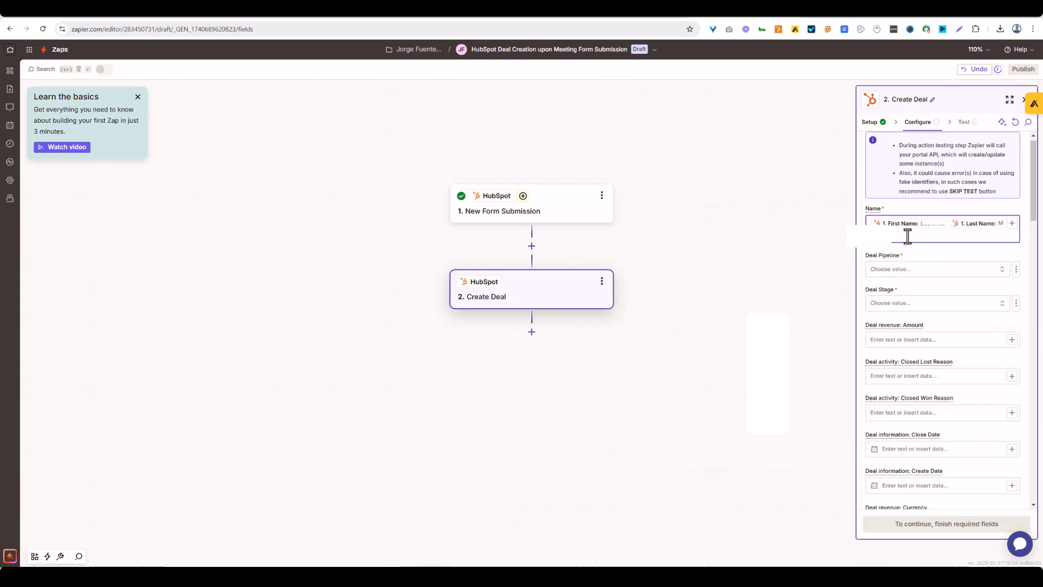
type("- New Deal")
Set the deal pipeline to Sales Pipeline and the deal stage to Discovery Call
left_click(918, 271)
left_click(712, 296)
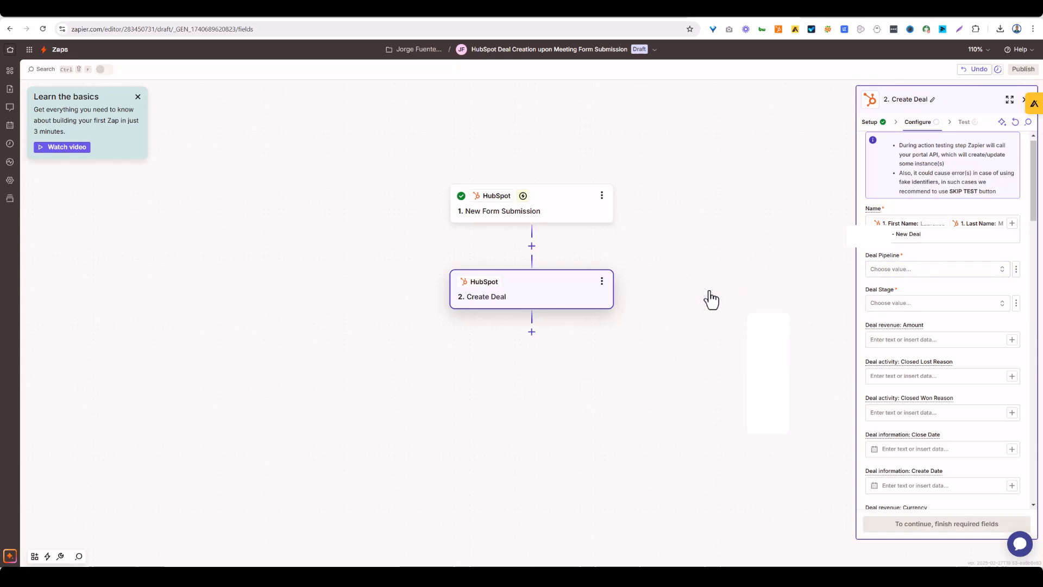
left_click(923, 305)
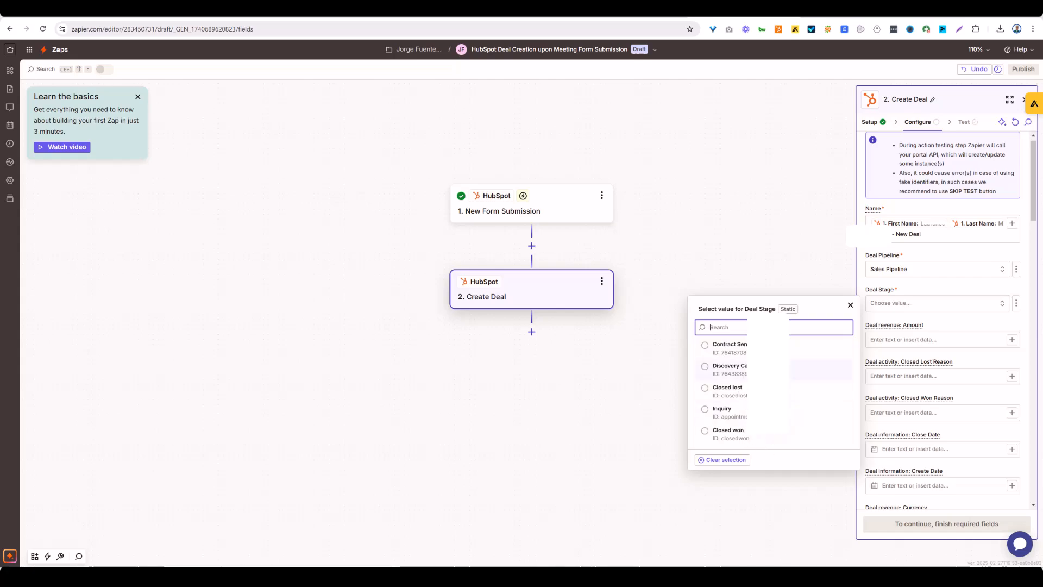
left_click(766, 368)
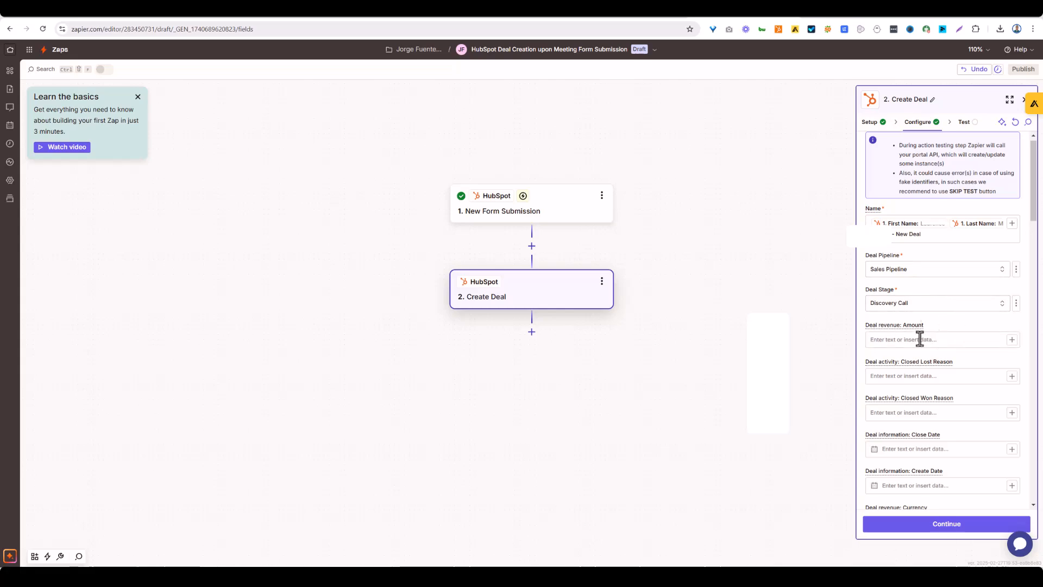
Review the optional deal fields of the Create Deal step and the data prepared for its test
left_click(927, 340)
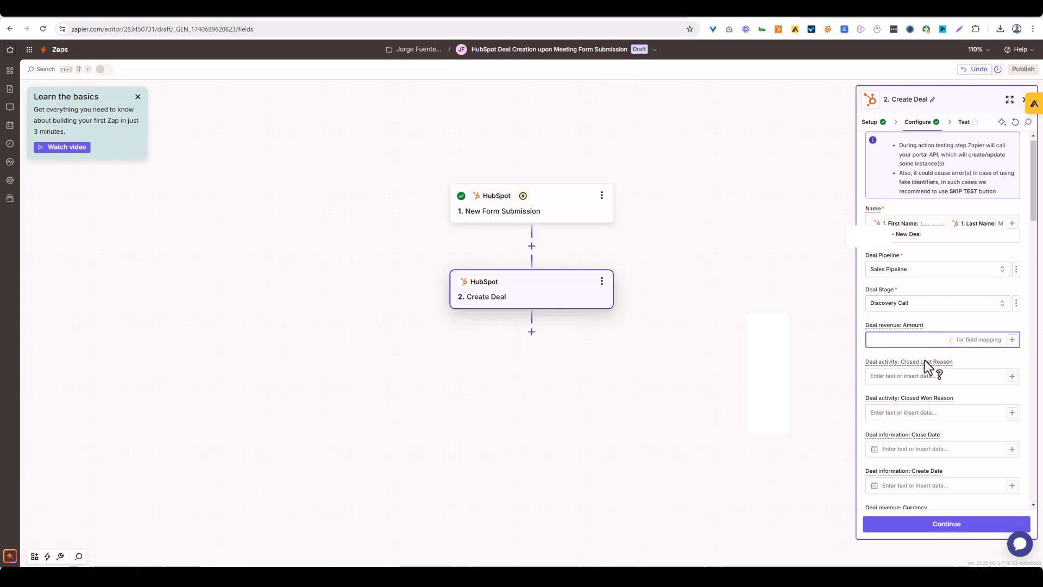
left_click(893, 354)
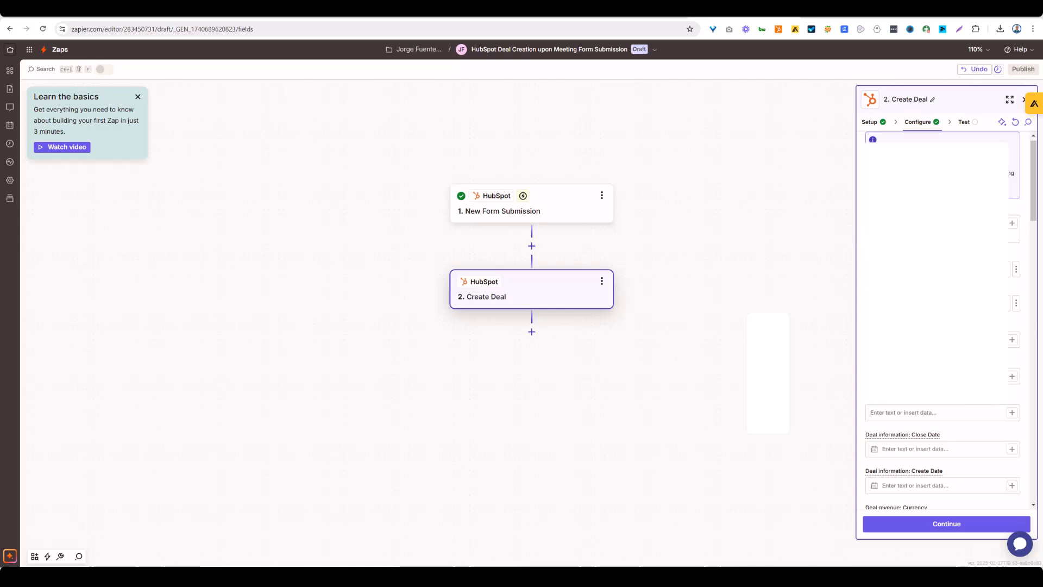
scroll(943, 321, "down", 5)
scroll(943, 321, "down", 10)
scroll(994, 418, "down", 10)
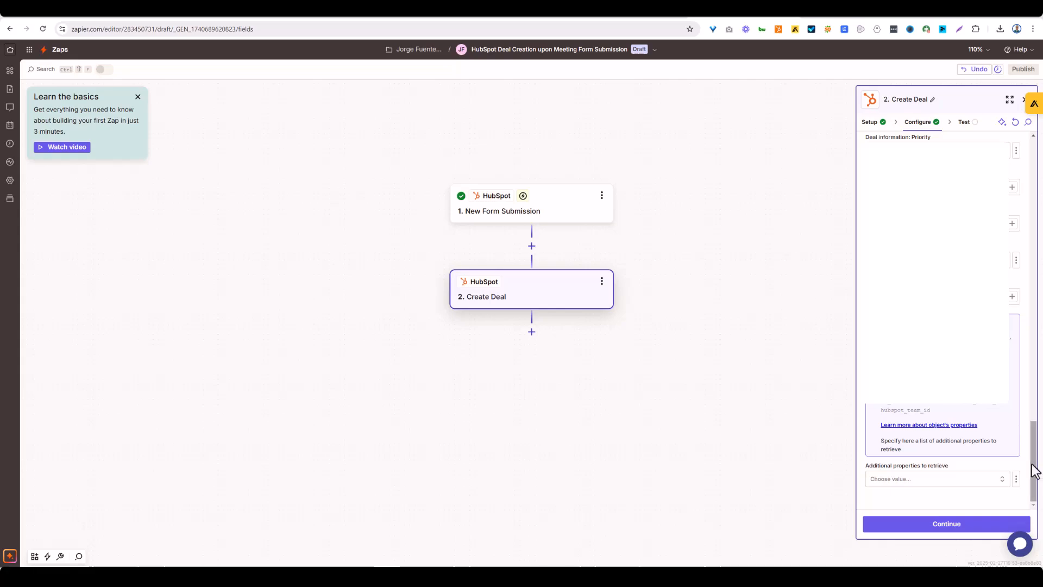
left_click_drag(1038, 471, 1040, 154)
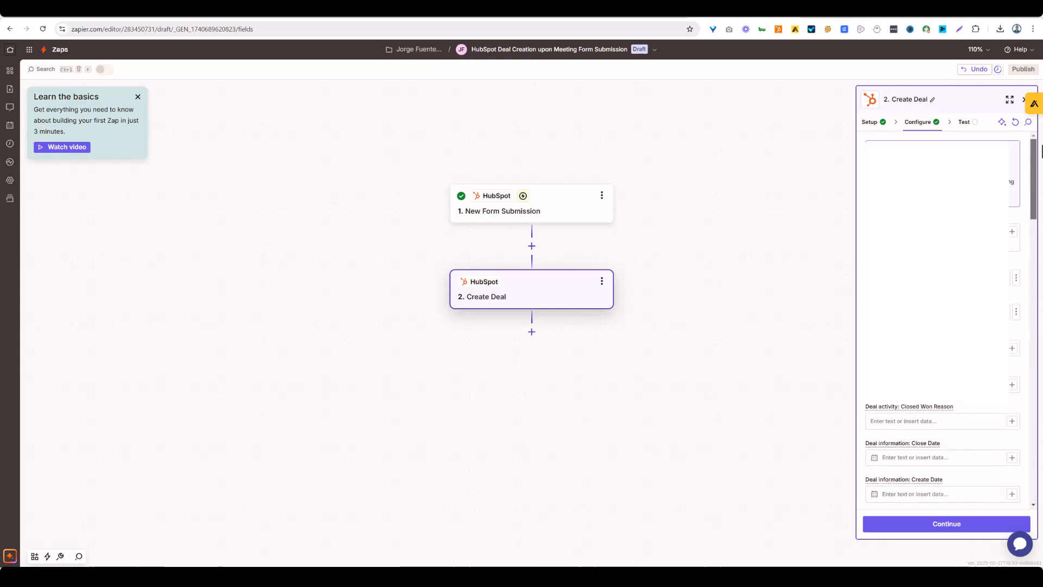
left_click(923, 525)
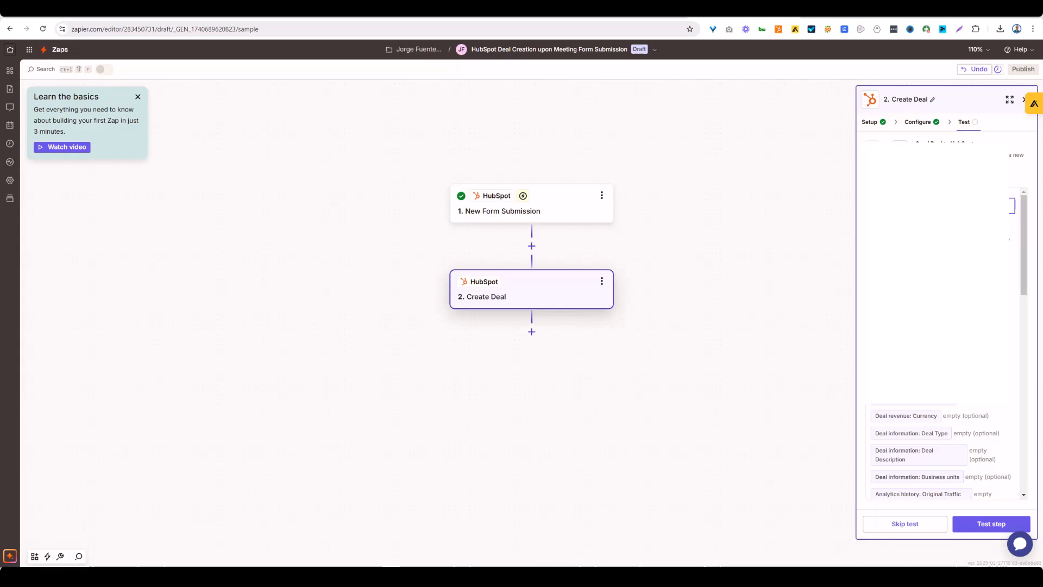
scroll(1006, 265, "down", 11)
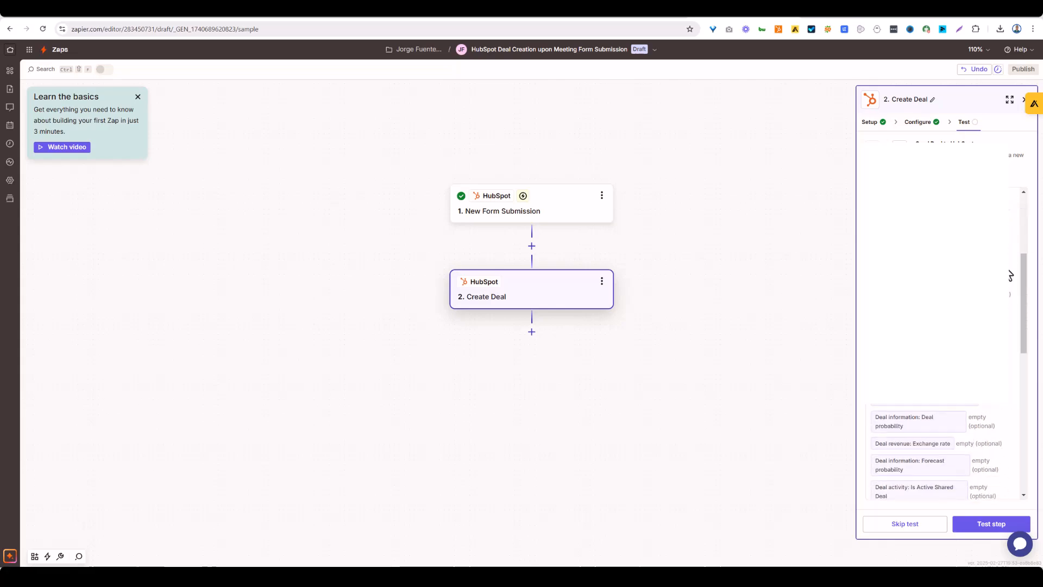
left_click(919, 123)
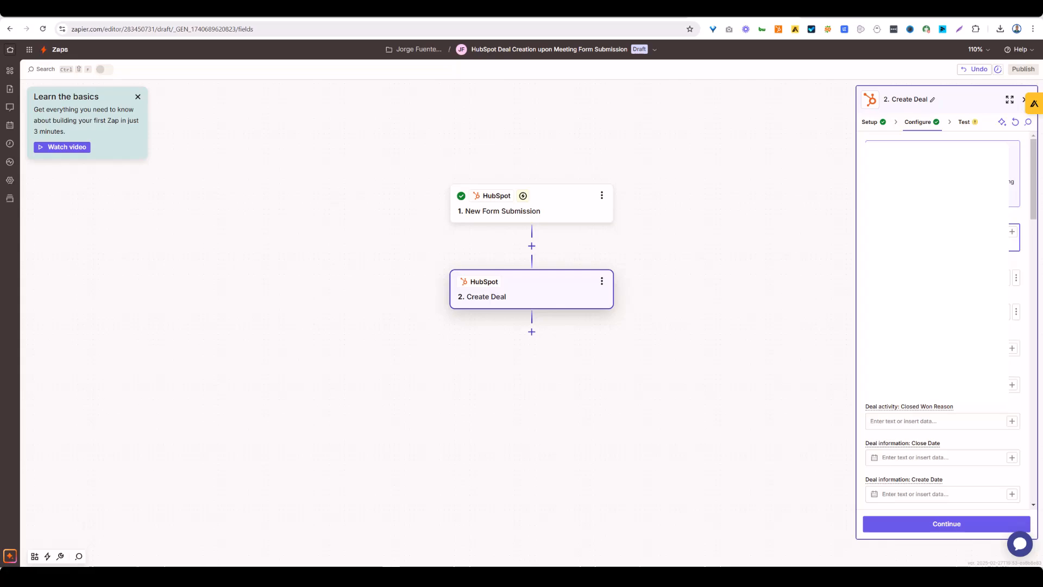
scroll(976, 425, "down", 10)
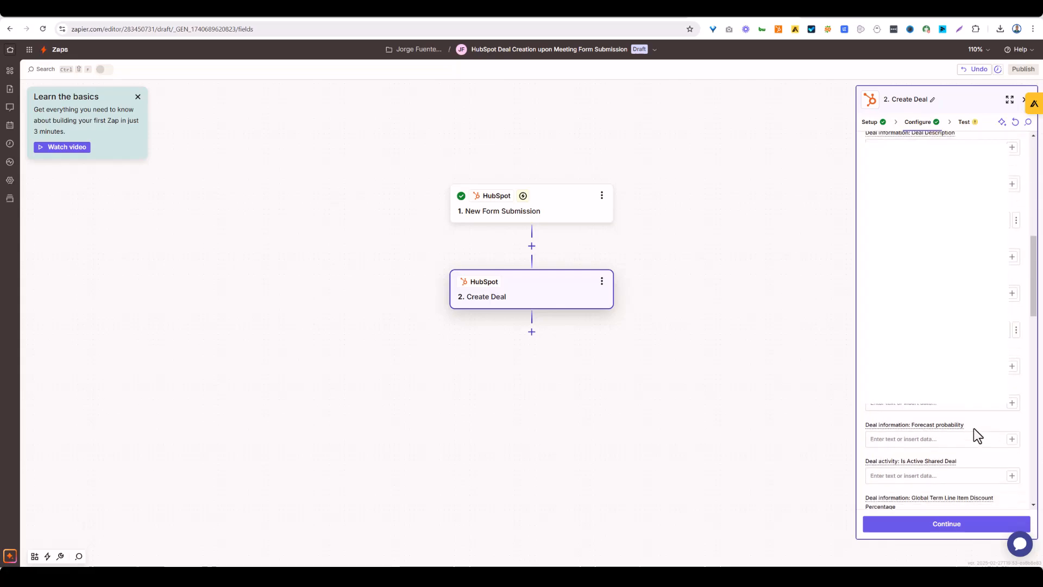
Continue to the Create Deal test, run it with the mapped data and review the returned deal record
left_click(944, 524)
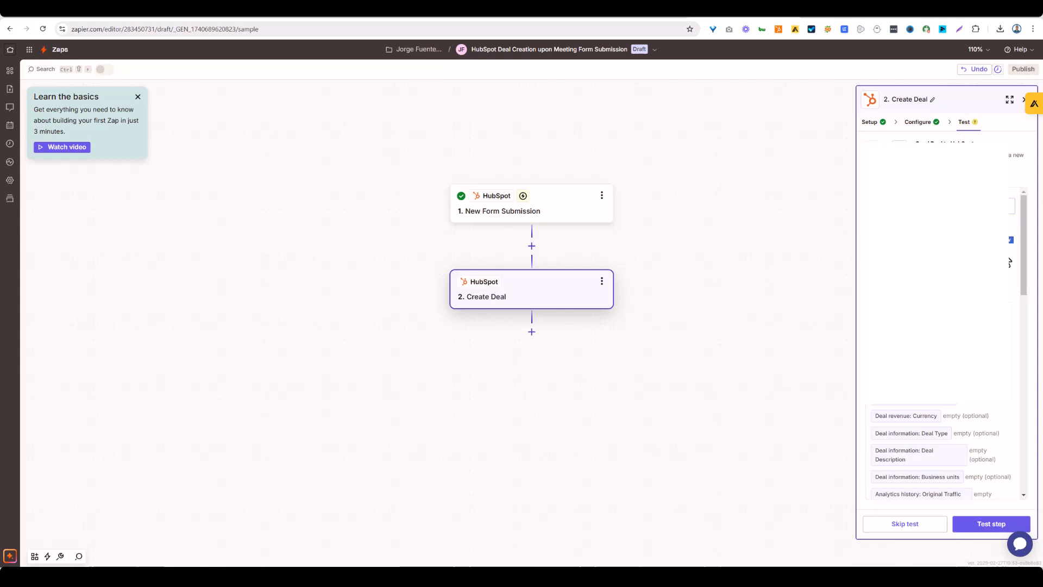
scroll(1009, 262, "down", 10)
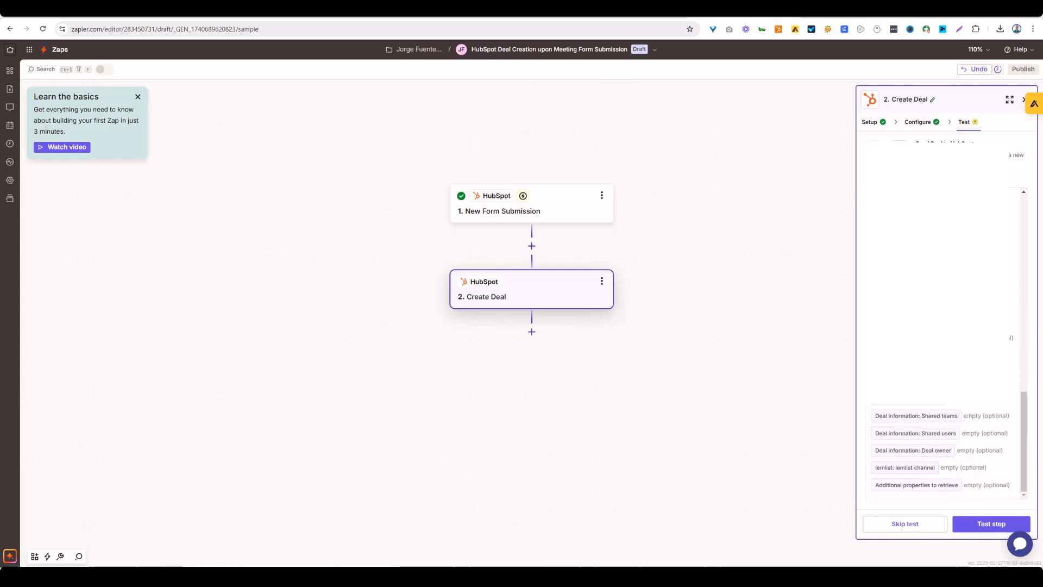
scroll(995, 461, "up", 10)
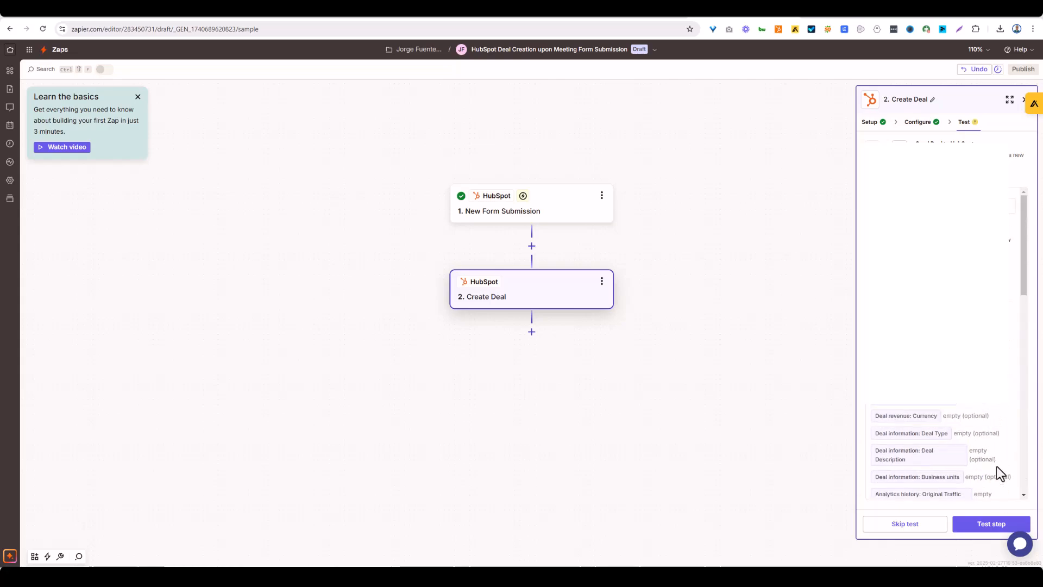
left_click(979, 527)
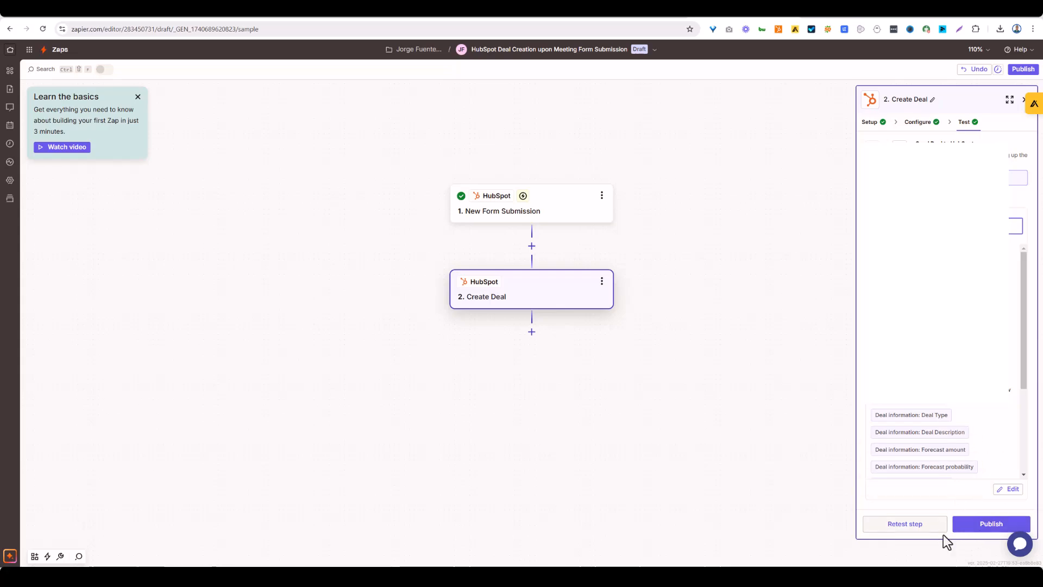
scroll(978, 406, "down", 5)
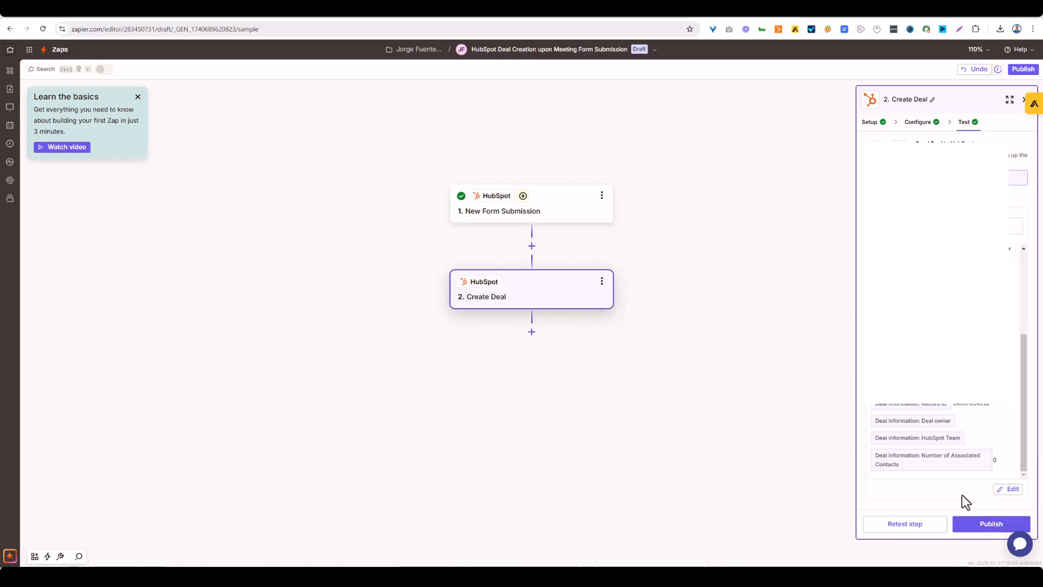
Publish the Zap and go to the Zapier home page
left_click(987, 526)
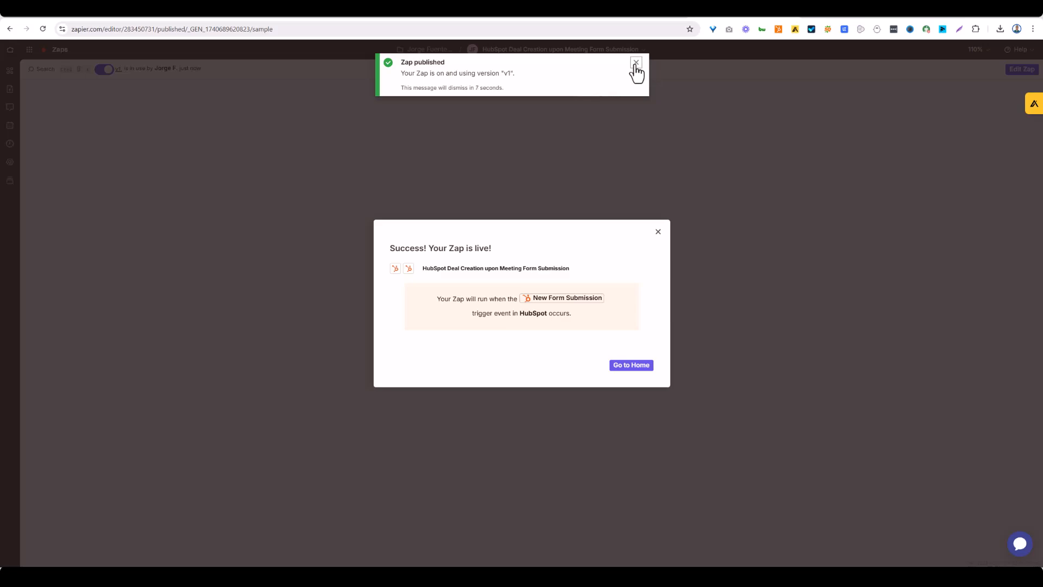
left_click(635, 376)
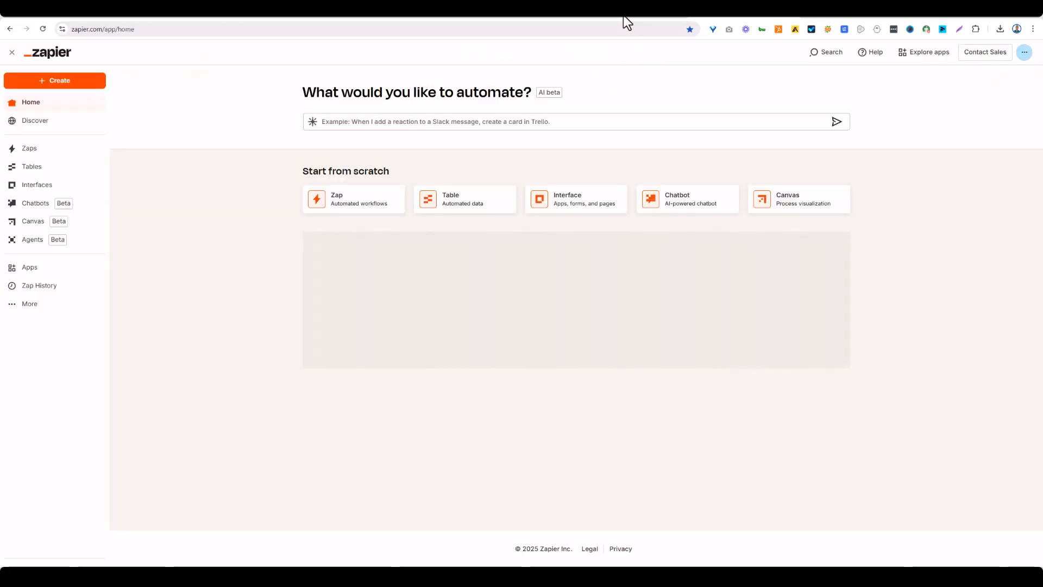
Switch to HubSpot's Meetings page and open the booking page of the 30min meeting
left_click(621, 15)
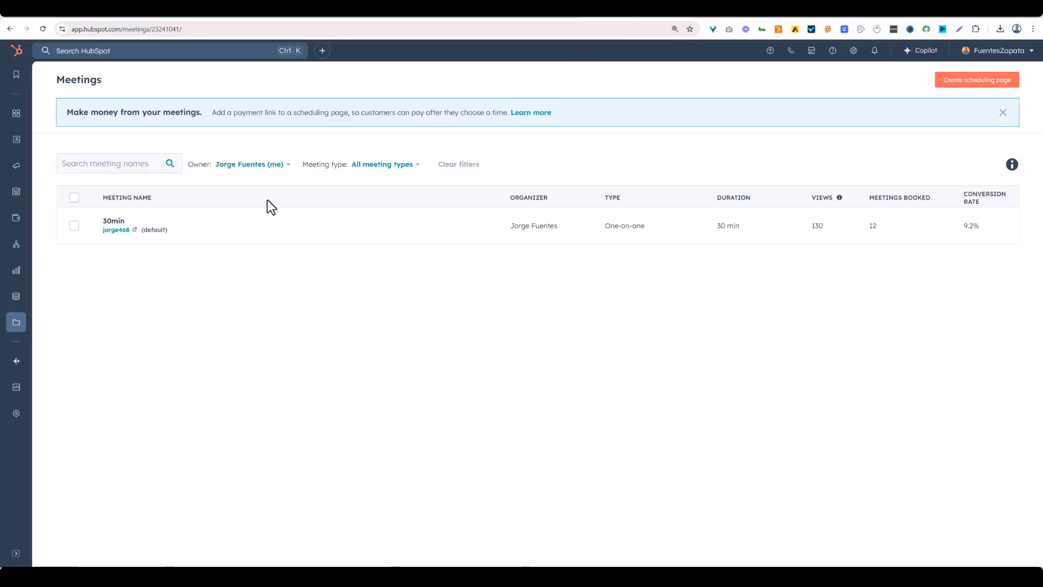
left_click(133, 231)
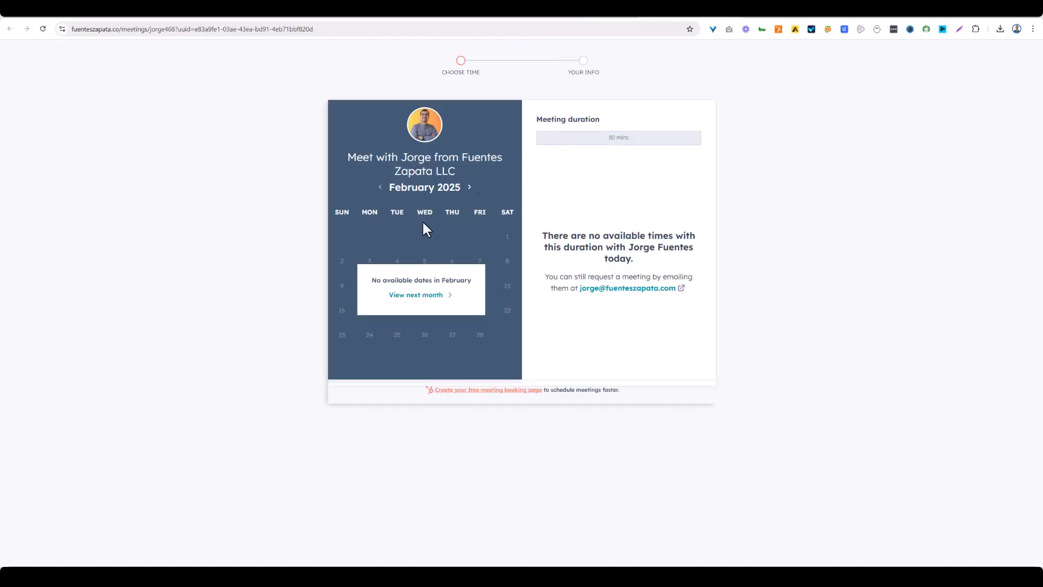
Book the 3:00 PM slot on March 4, 2025, entering the attendee's first name, last name and email address, and confirm the booking
left_click(441, 298)
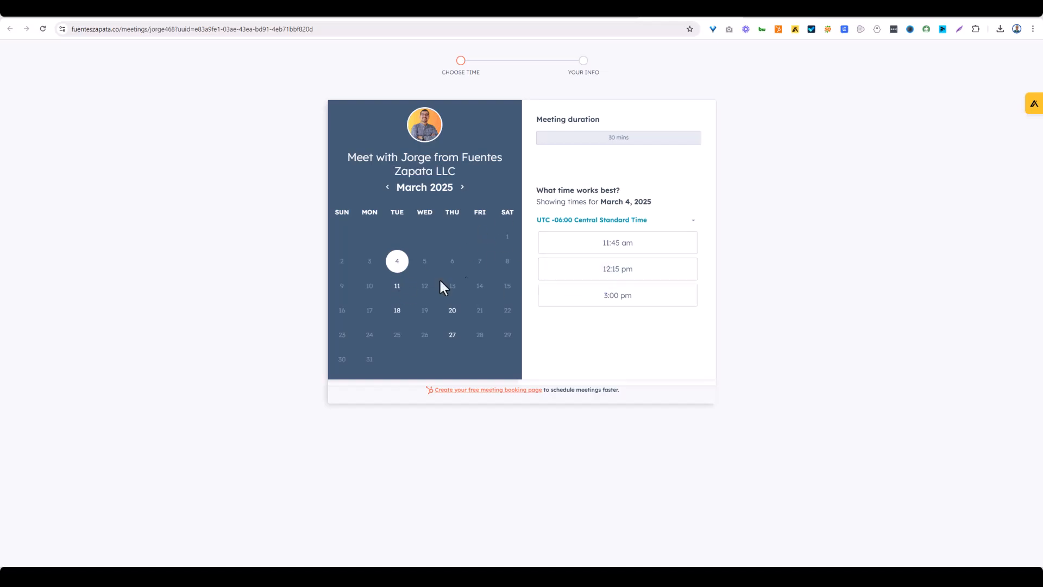
left_click(620, 304)
left_click(430, 180)
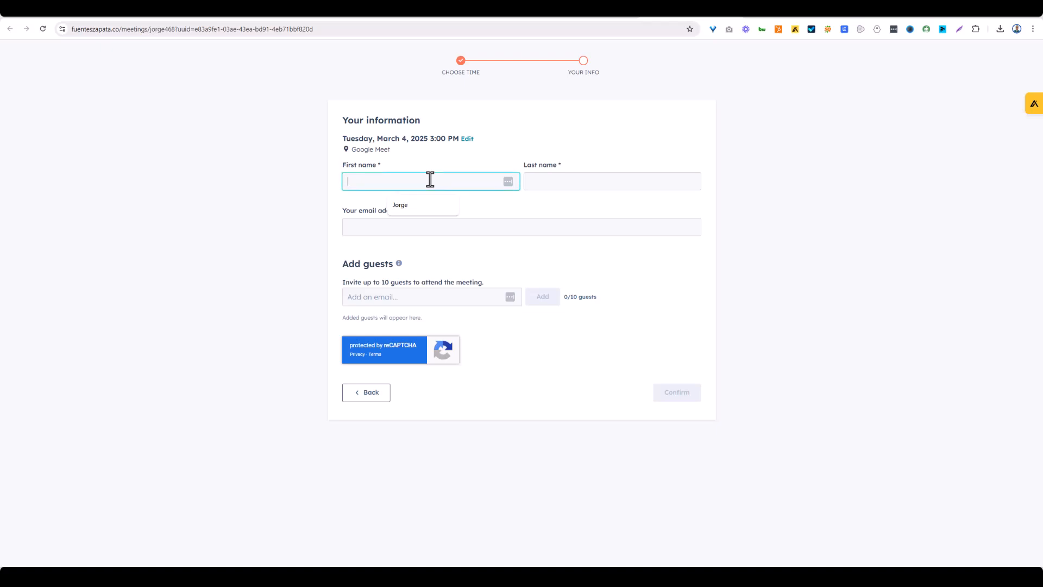
left_click(419, 204)
left_click(552, 182)
type("Fuentes")
left_click(468, 228)
left_click(447, 248)
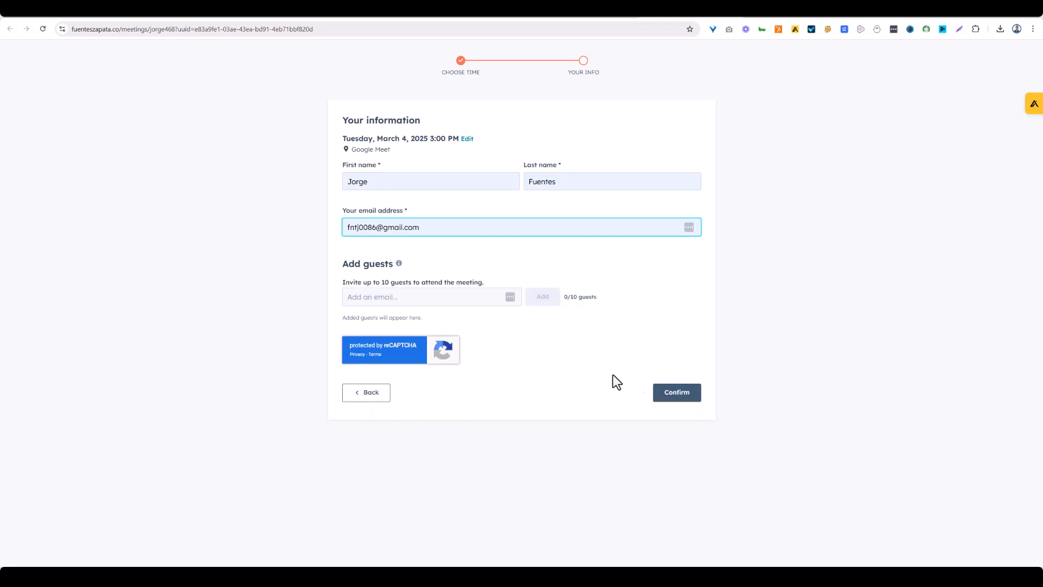
left_click(677, 396)
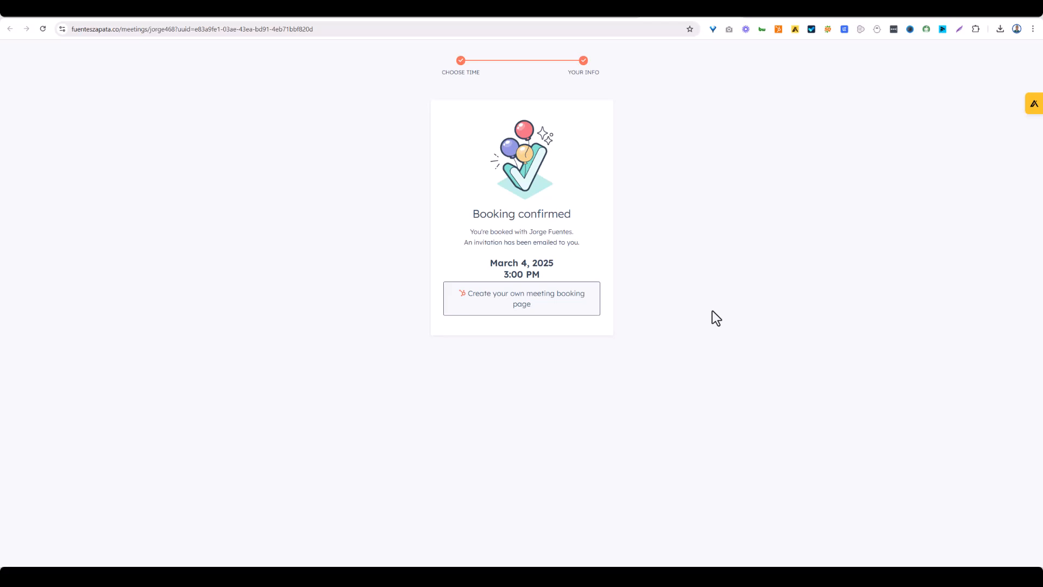
Return to HubSpot and open the CRM's Deals board to check the deals in the Discovery Call stage
left_click(583, 16)
mouse_move(15, 142)
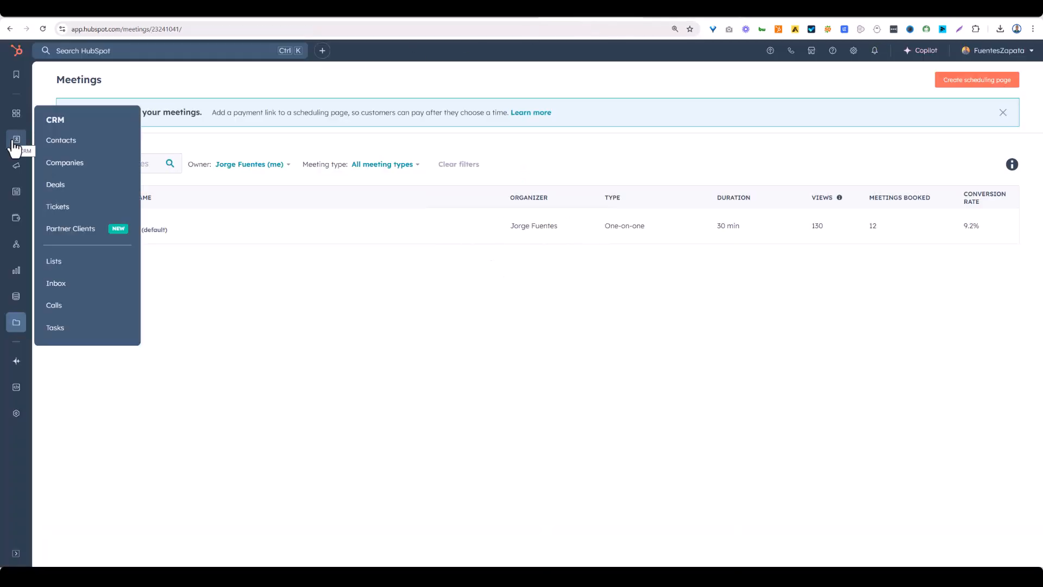
left_click(58, 185)
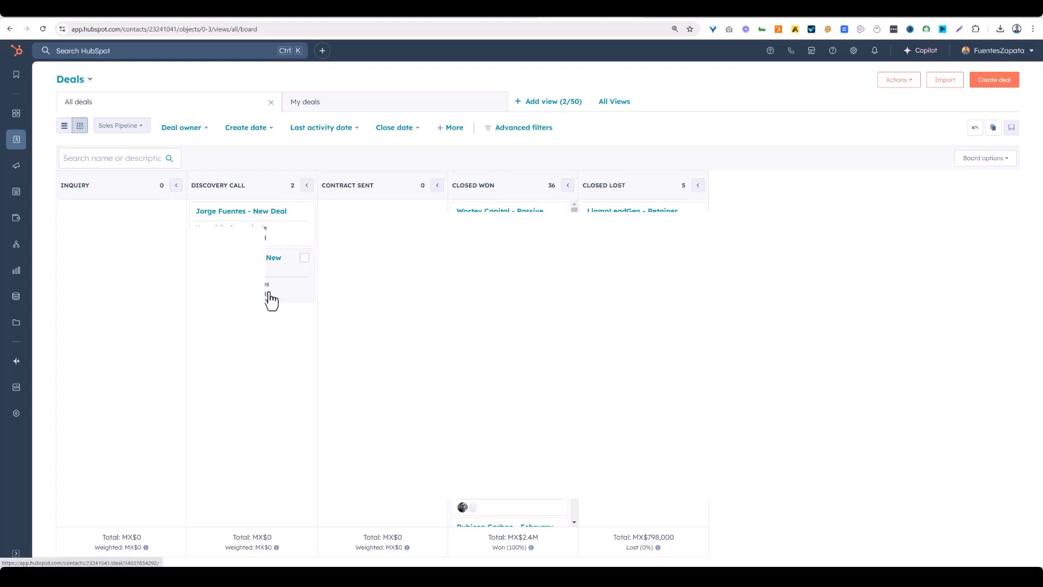
Delete the second deal in the Discovery Call stage, confirming the removal of 1 record
left_click(304, 259)
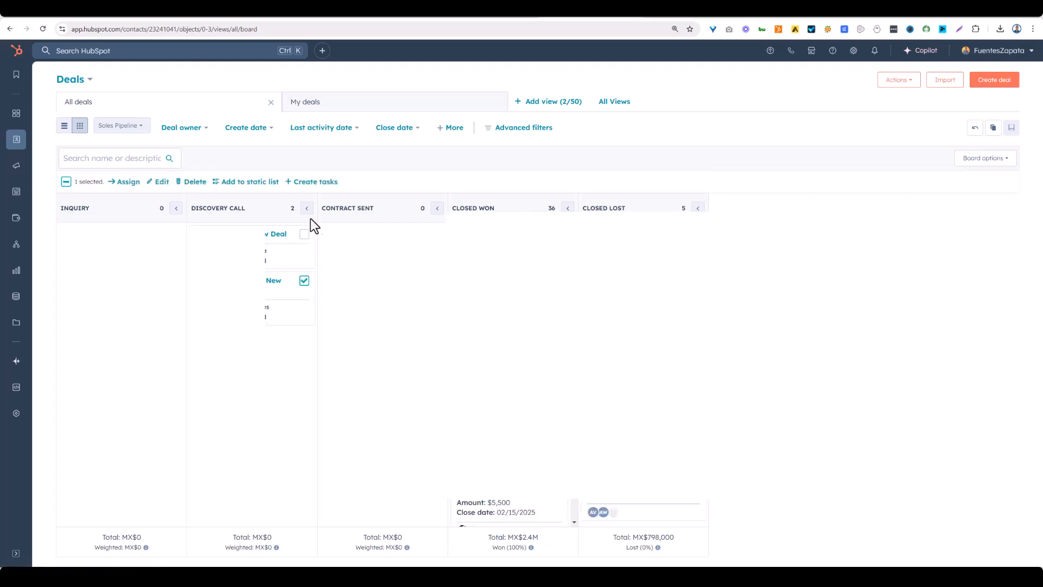
left_click(192, 183)
type("1")
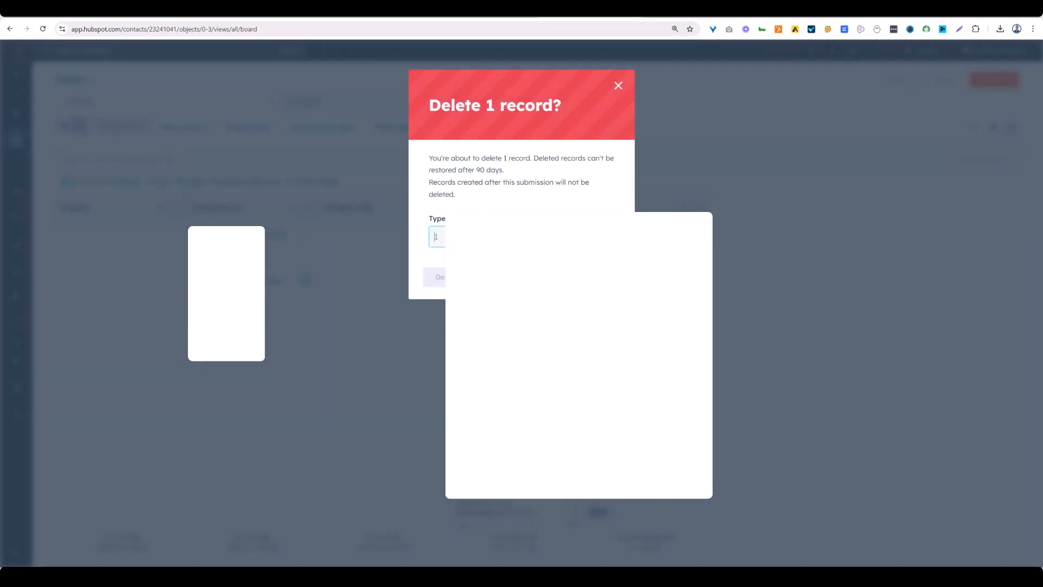
left_click(437, 277)
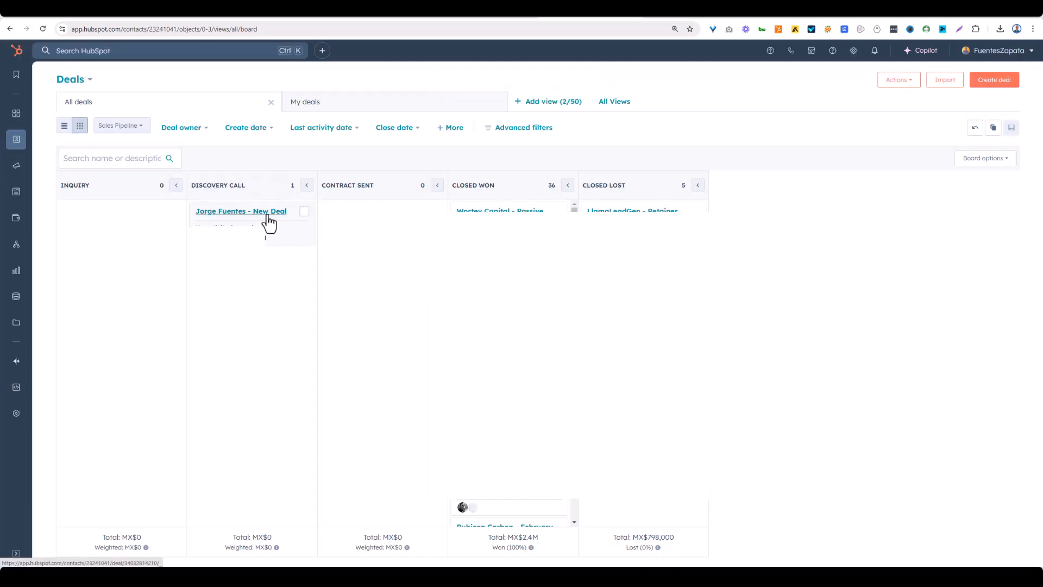
Open the remaining Discovery Call deal, examine its details and the option to associate a contact, and return to the Deals board
left_click(237, 212)
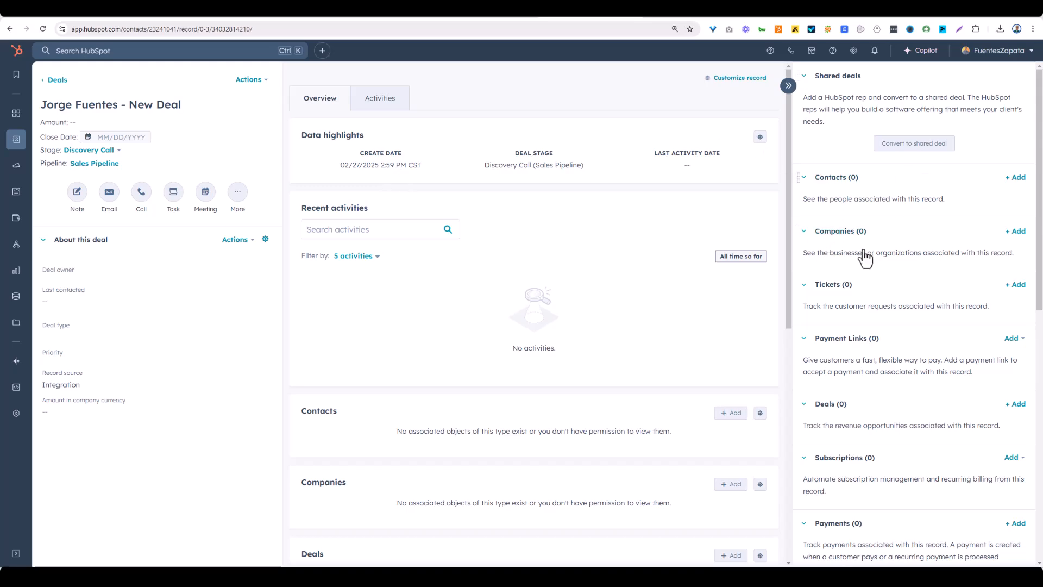
left_click(1016, 179)
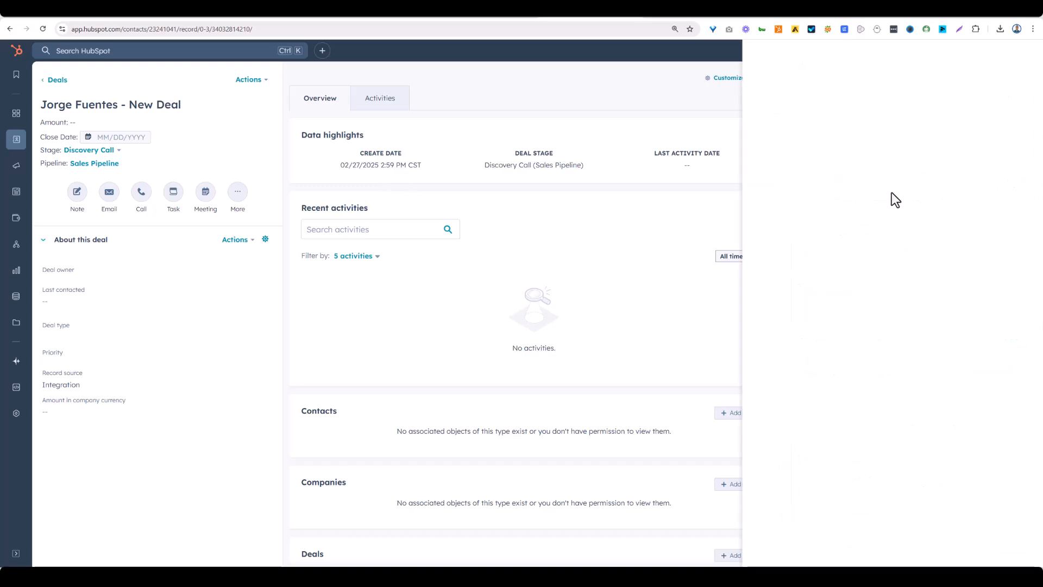
left_click(1027, 56)
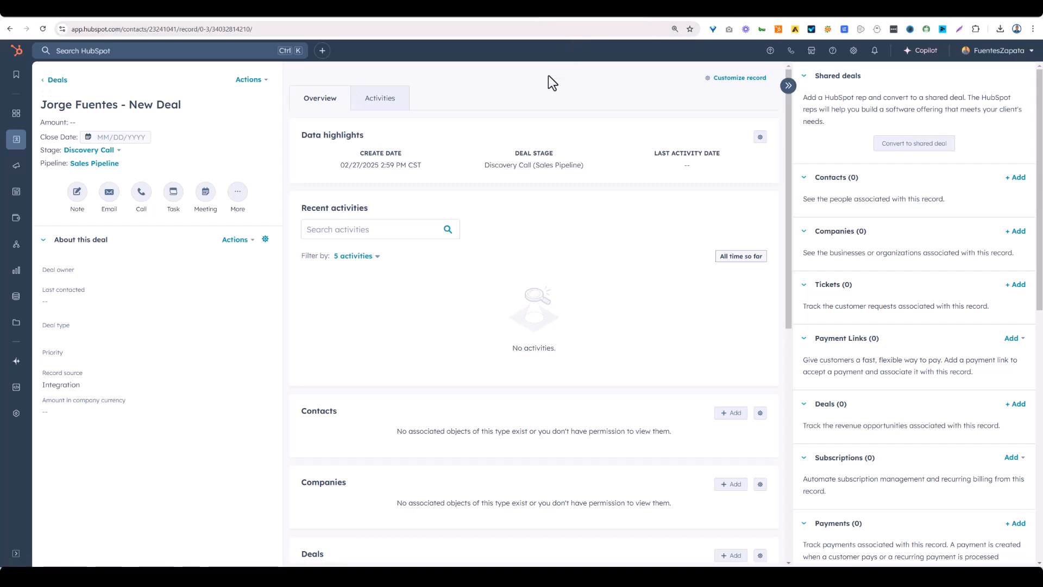
left_click(48, 81)
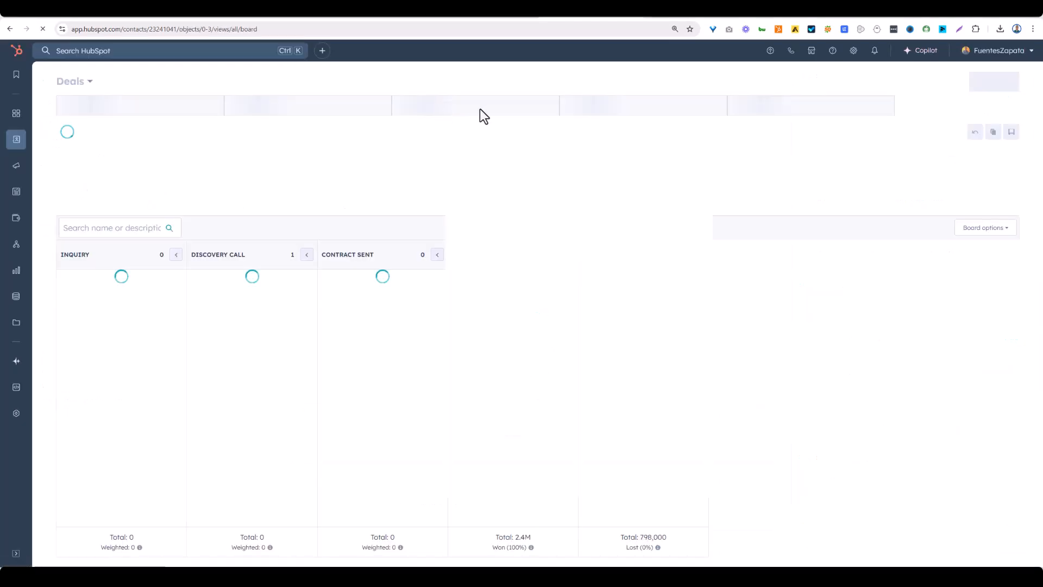